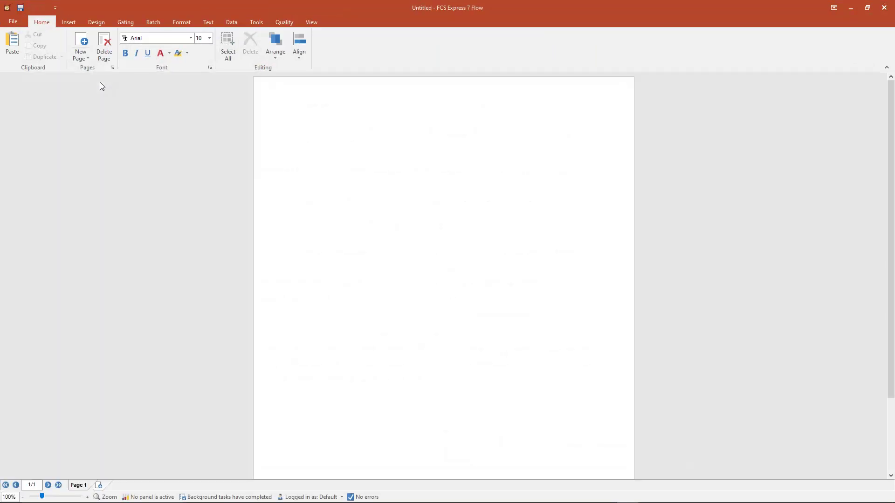
# Show the Data List, docked beside the layout page and widened so that file names fit
pyautogui.click(236, 22)
pyautogui.click(238, 43)
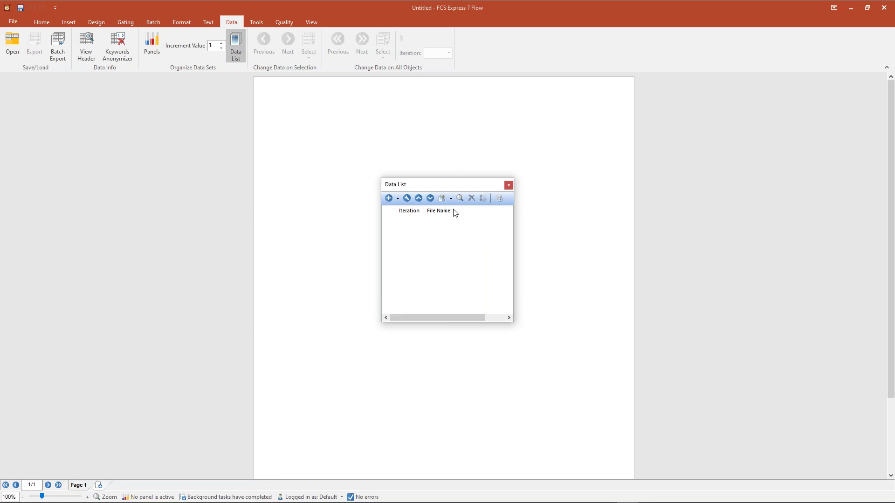
pyautogui.moveTo(439, 188); pyautogui.dragTo(460, 282)
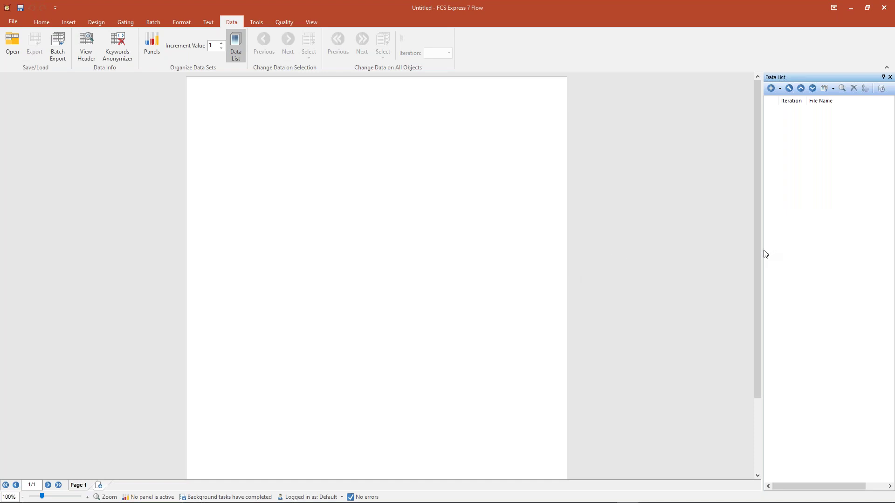
pyautogui.moveTo(764, 251); pyautogui.dragTo(675, 252)
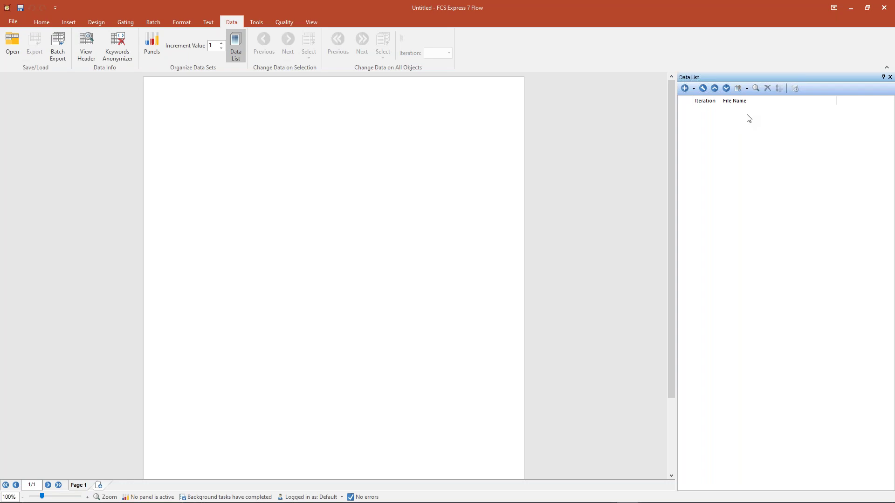
# Add the nine FCS files from 42700040.001.fcs to 44948035.001.fcs to the Data List as one merged file using Merge FCS Files
pyautogui.click(693, 90)
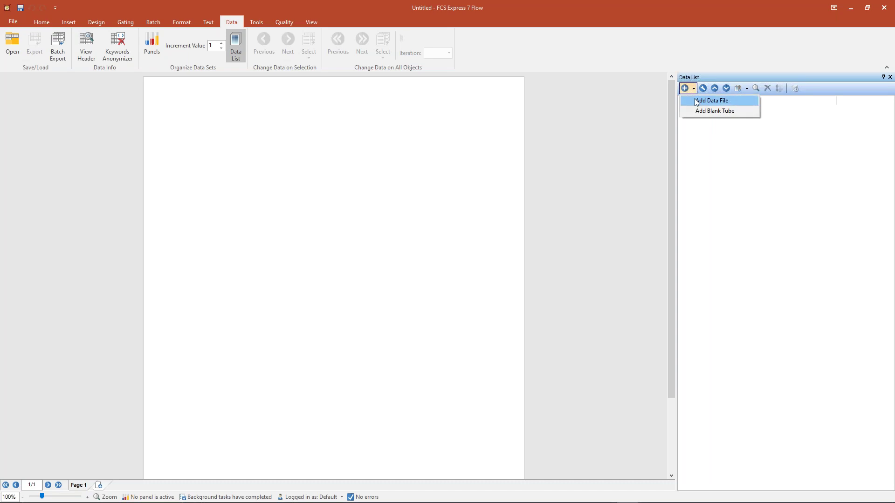
pyautogui.click(697, 103)
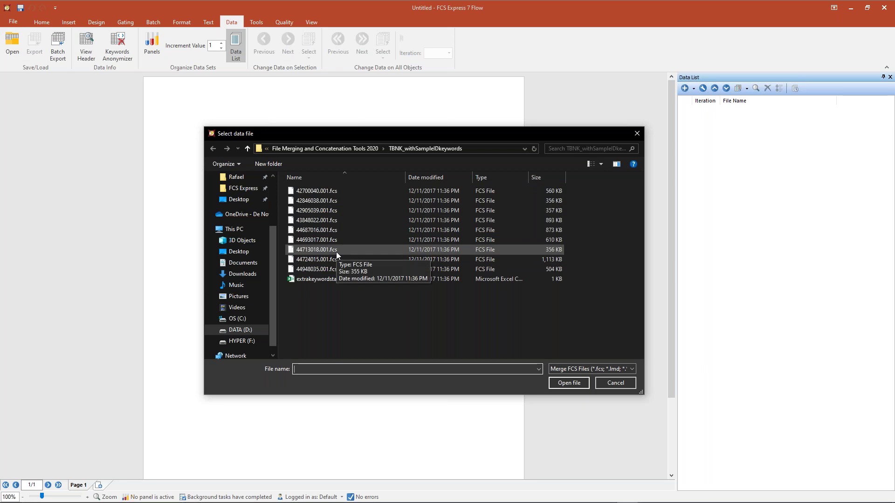
pyautogui.click(634, 369)
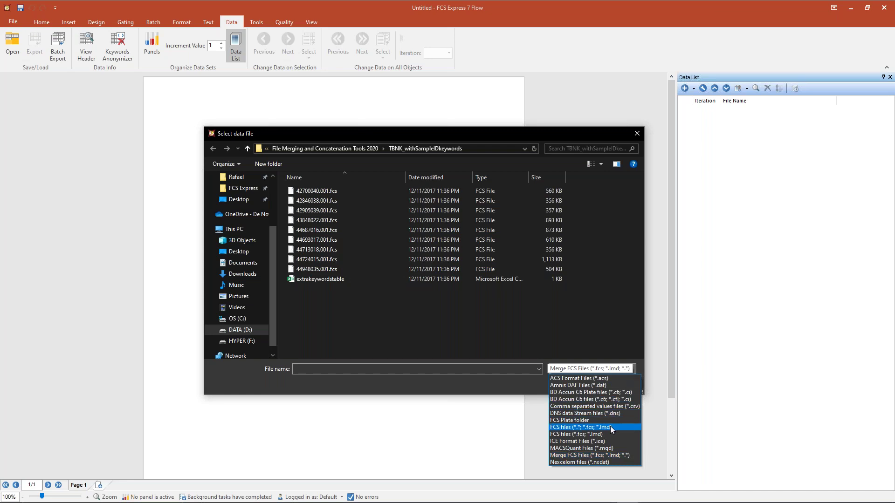
pyautogui.click(612, 457)
pyautogui.click(320, 192)
pyautogui.keyDown('shift'); pyautogui.click(317, 207); pyautogui.keyUp('shift')
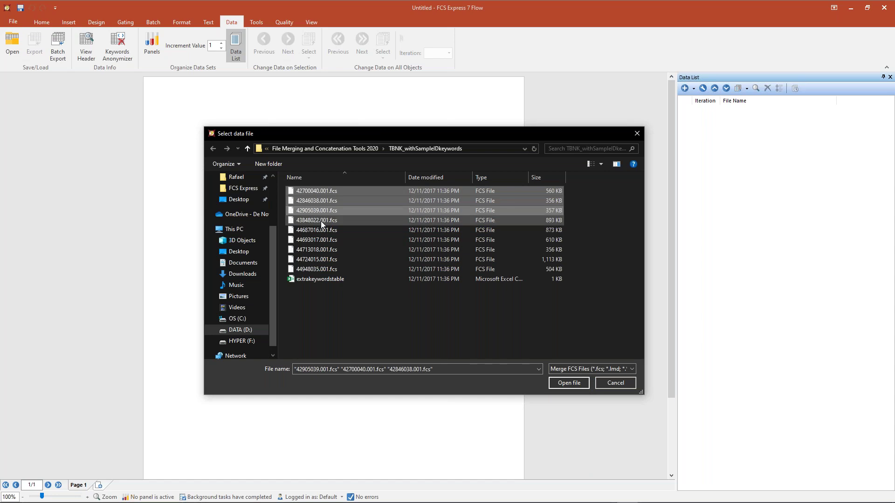
pyautogui.keyDown('shift'); pyautogui.click(323, 268); pyautogui.keyUp('shift')
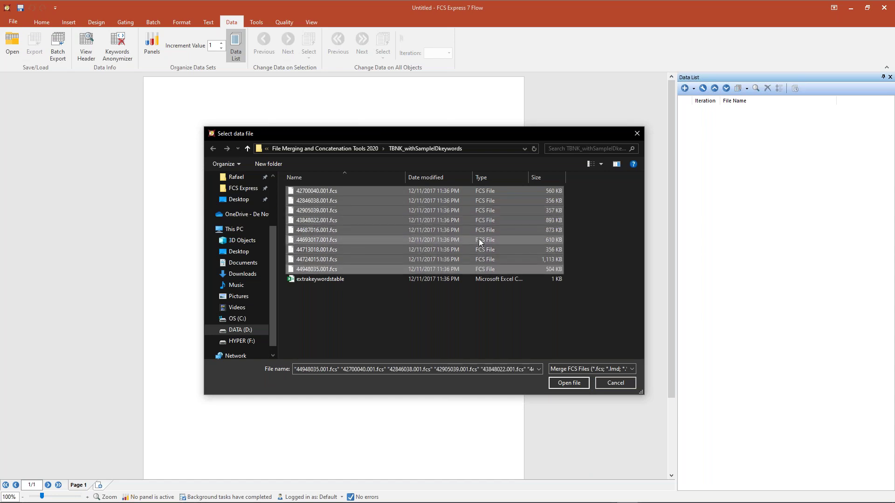
pyautogui.click(569, 384)
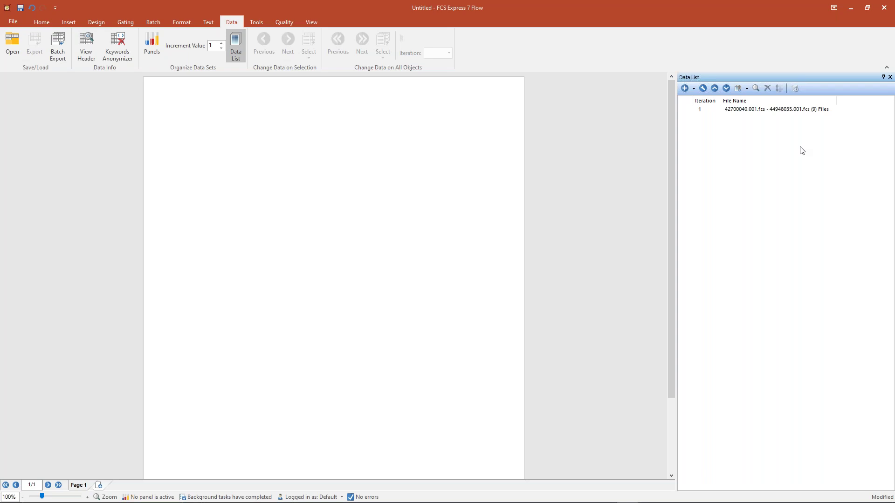
# Create only a Color Dot plot from the merged file, without a Plate Heat Map, and fit it into the page's upper-left corner
pyautogui.click(818, 111)
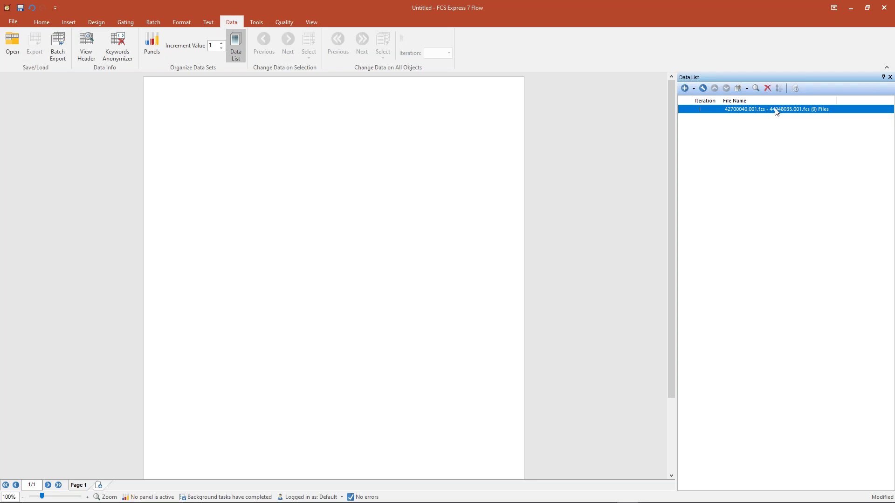
pyautogui.moveTo(776, 111); pyautogui.dragTo(188, 108)
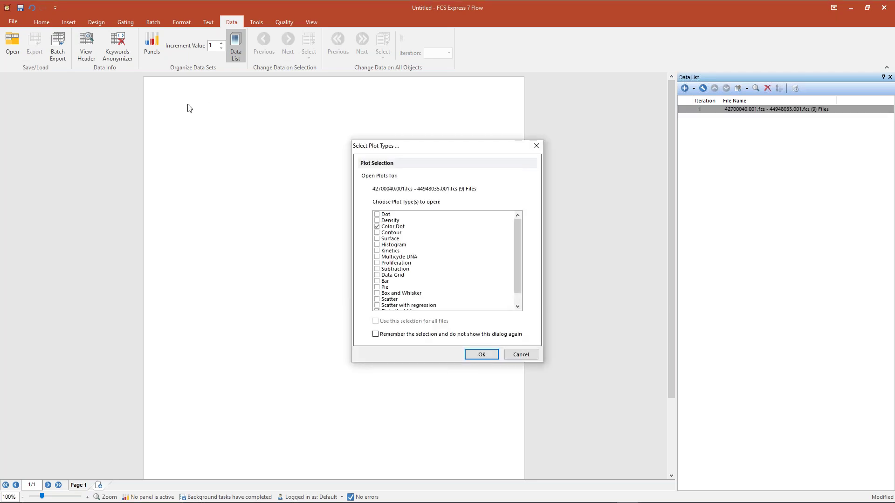
pyautogui.scroll(-1, 421, 255)
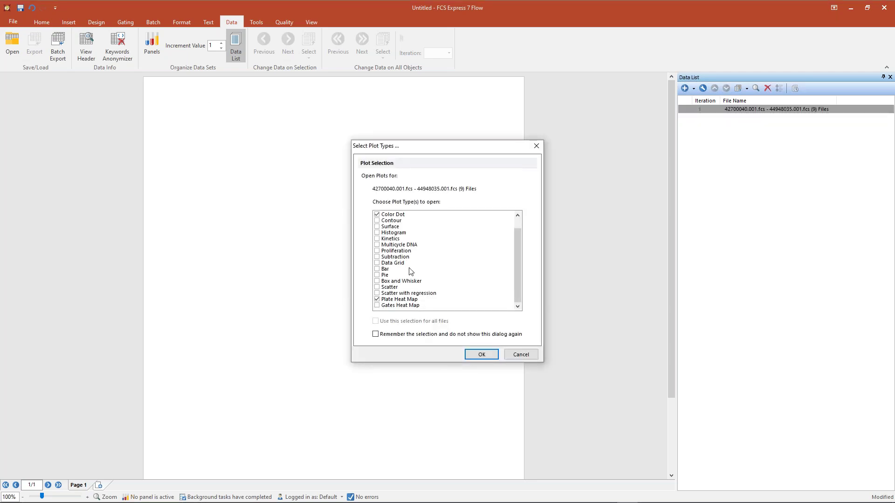
pyautogui.click(377, 301)
pyautogui.scroll(1, 416, 275)
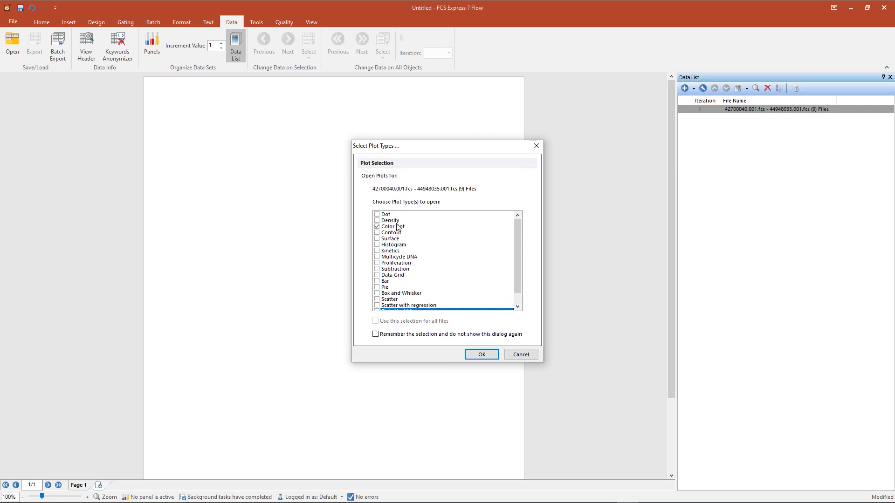
pyautogui.click(481, 355)
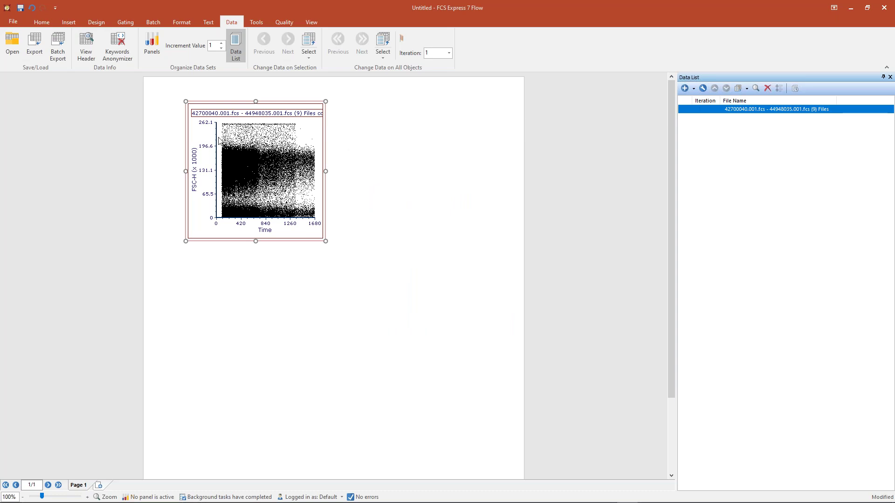
pyautogui.moveTo(325, 100); pyautogui.dragTo(256, 84)
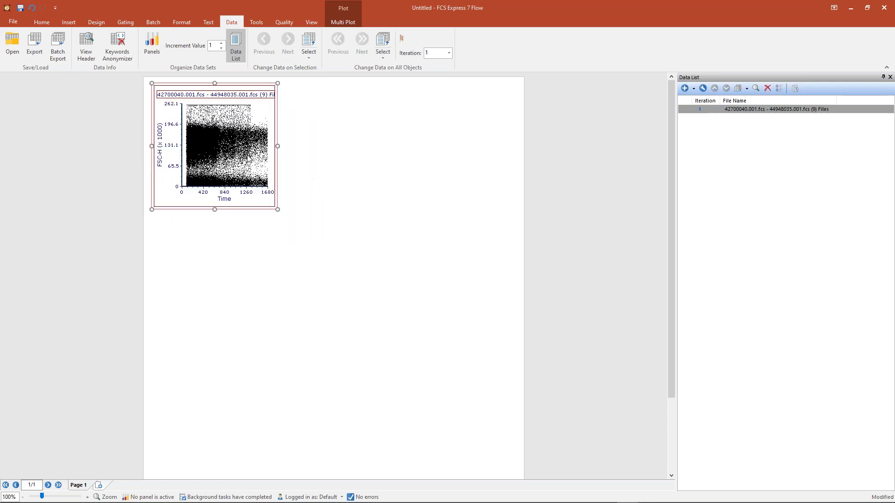
# Set the dot plot's X axis to CD45 PerCP-Cy5-5-A and its Y axis to SSC-A
pyautogui.click(229, 200)
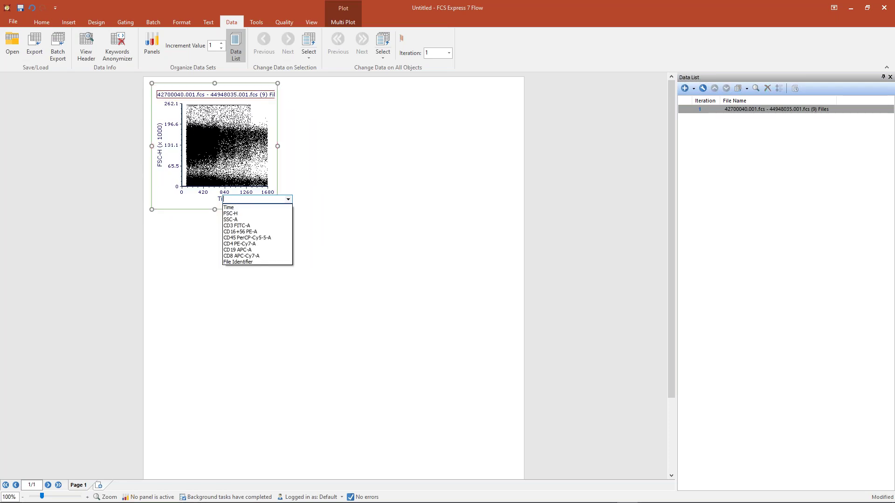
pyautogui.click(242, 237)
pyautogui.click(160, 156)
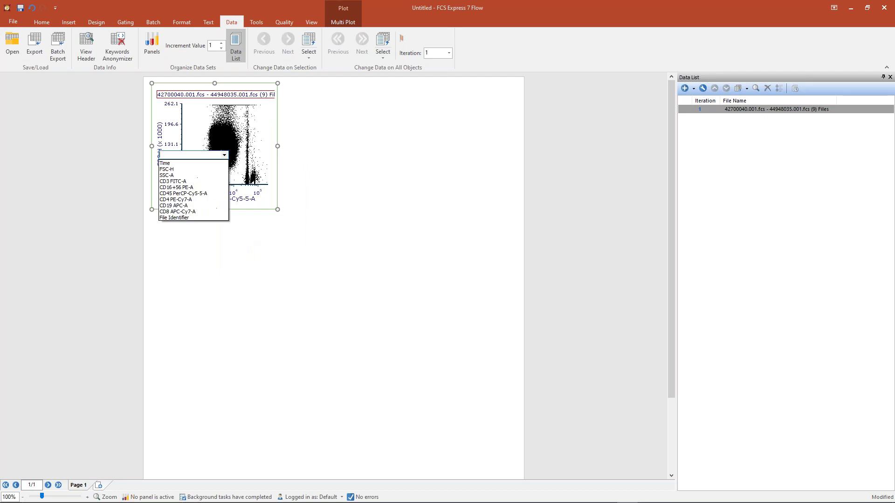
pyautogui.click(168, 176)
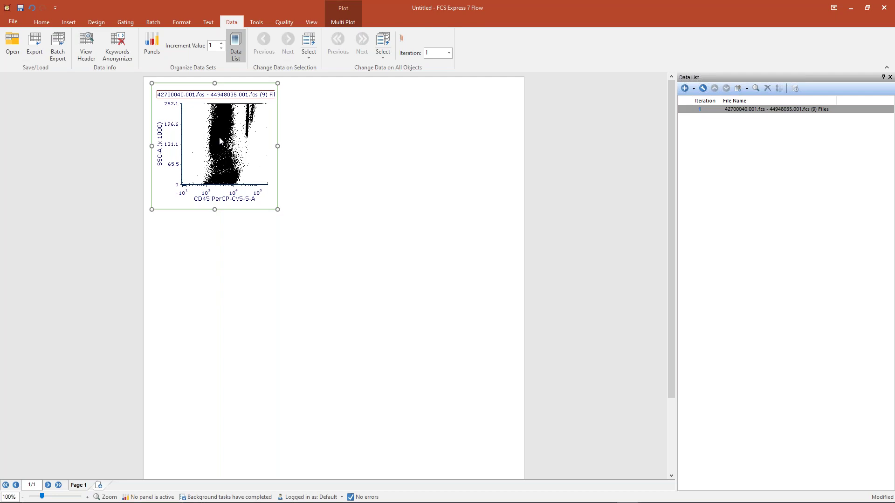
# Check which parameters, including File Identifier, are offered for the dot plot's X axis without changing it
pyautogui.click(61, 45)
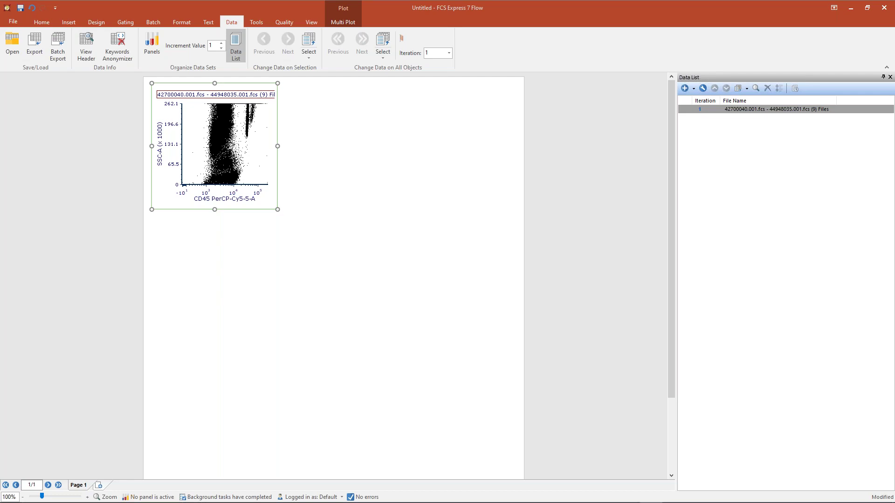
pyautogui.click(231, 202)
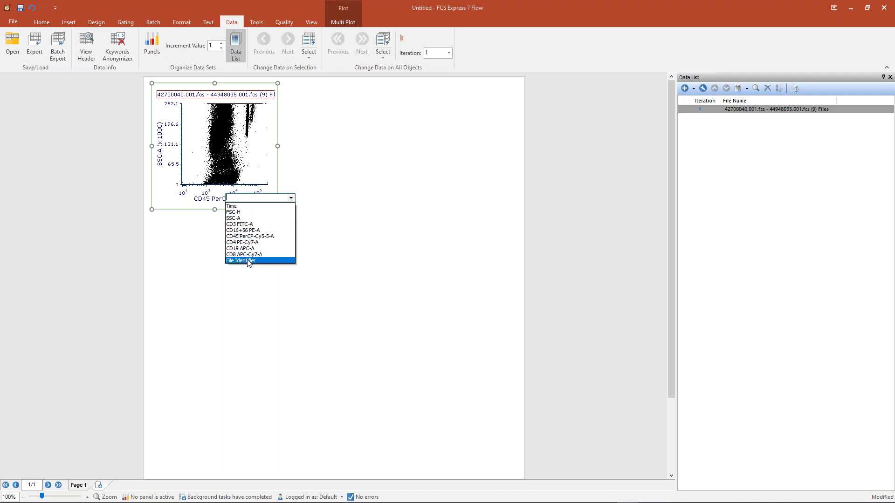
pyautogui.click(334, 249)
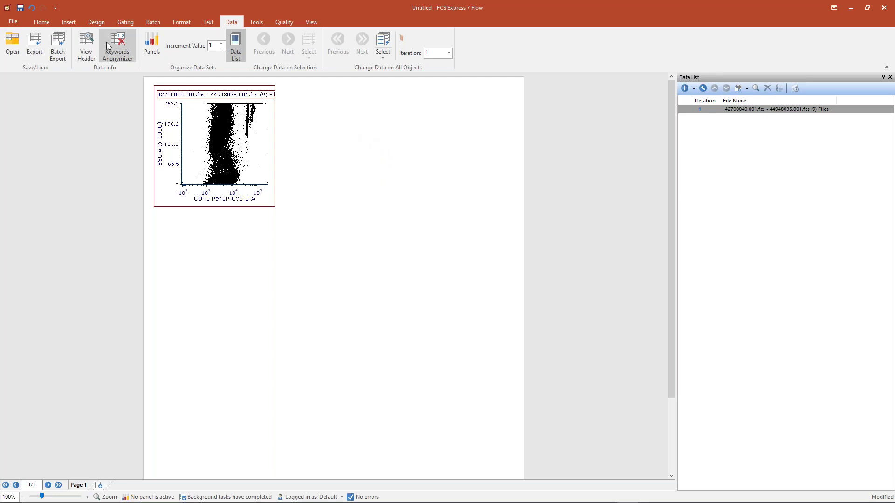
# Insert a wide histogram of the merged file beside the dot plot and set its X axis to File Identifier
pyautogui.click(66, 19)
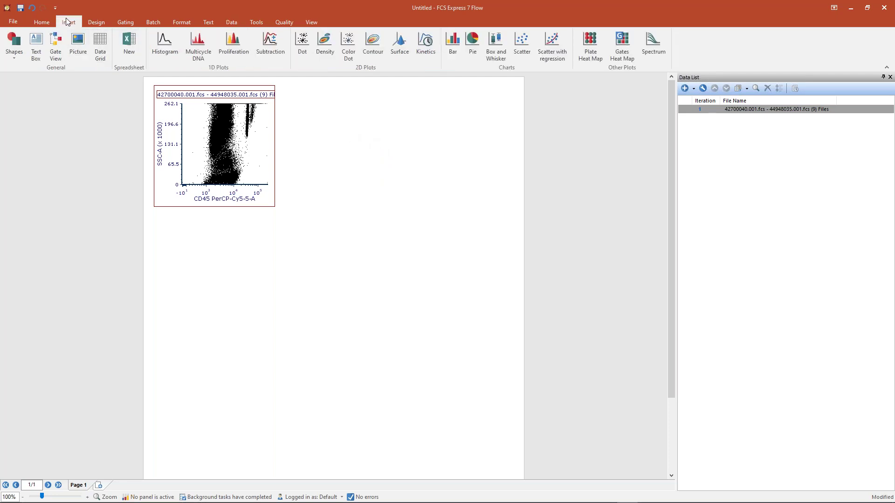
pyautogui.click(163, 42)
pyautogui.moveTo(284, 85); pyautogui.dragTo(507, 211)
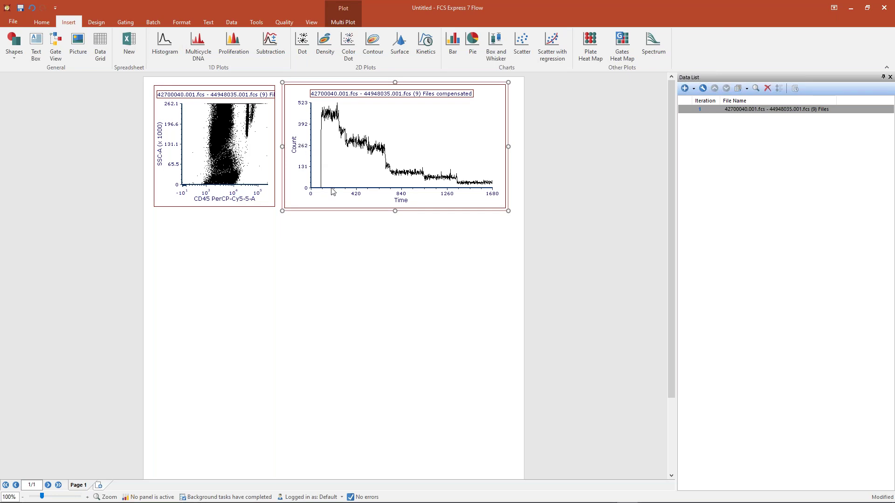
pyautogui.click(408, 199)
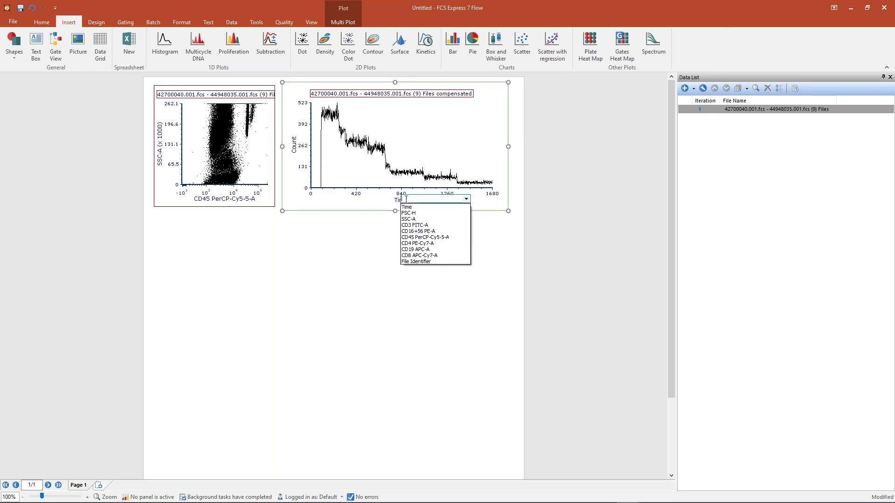
pyautogui.click(420, 261)
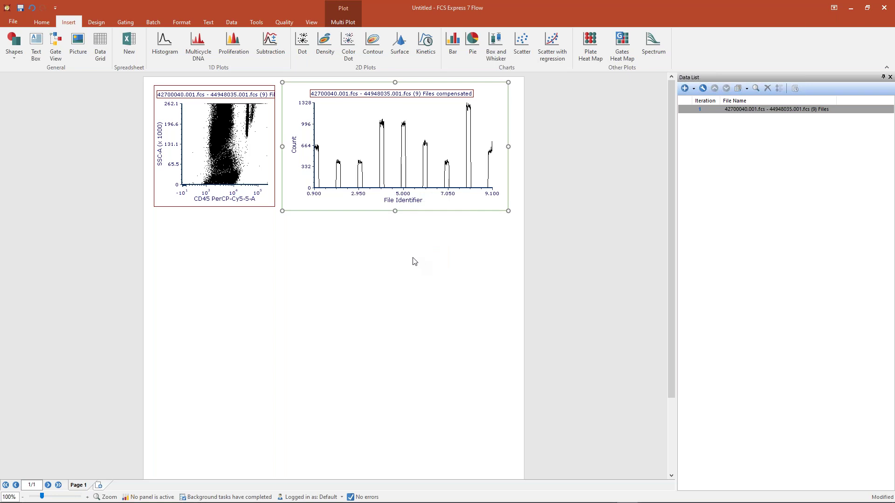
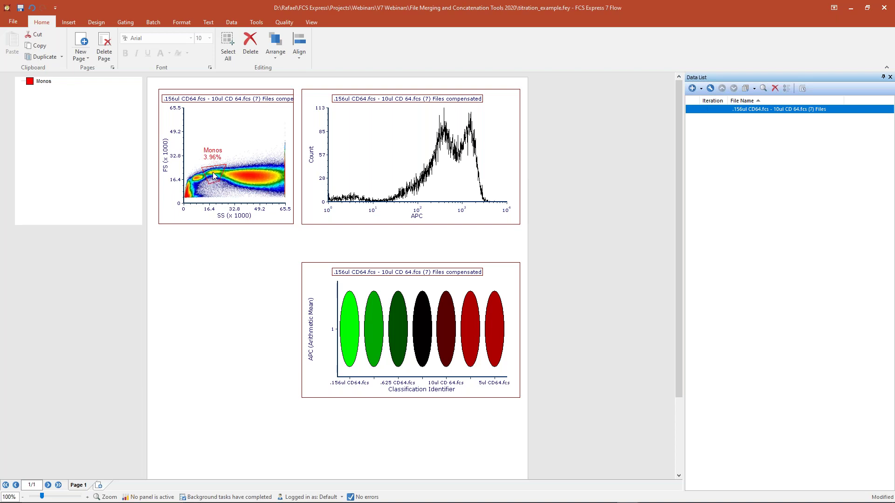
# Create a well gate named "Well Gate" under Monos on the heat map's .156ul CD64.fcs well
pyautogui.click(372, 281)
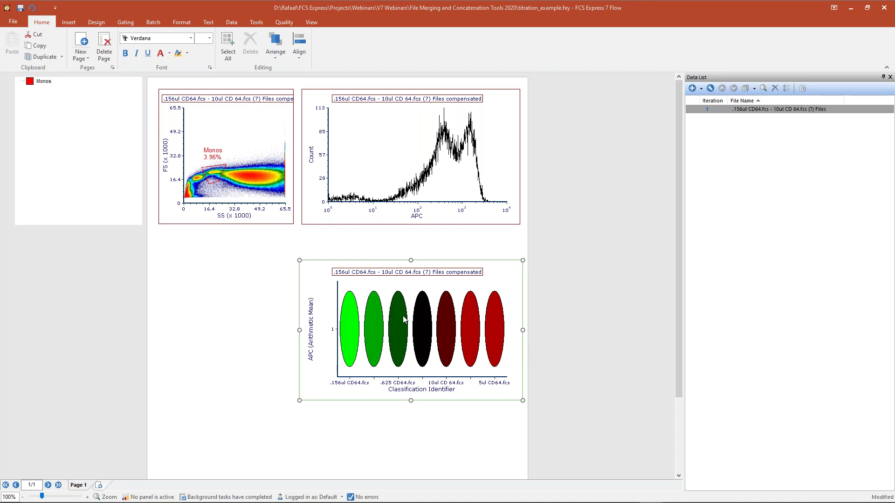
pyautogui.click(126, 22)
pyautogui.click(171, 44)
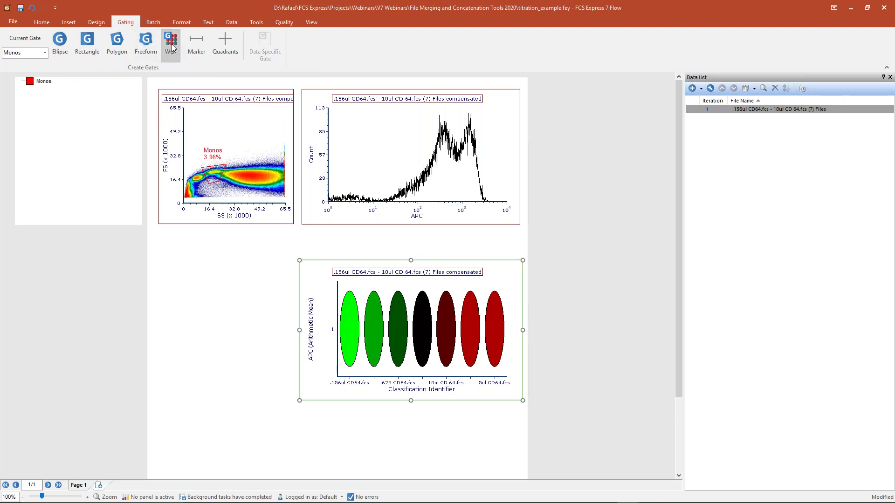
pyautogui.click(353, 335)
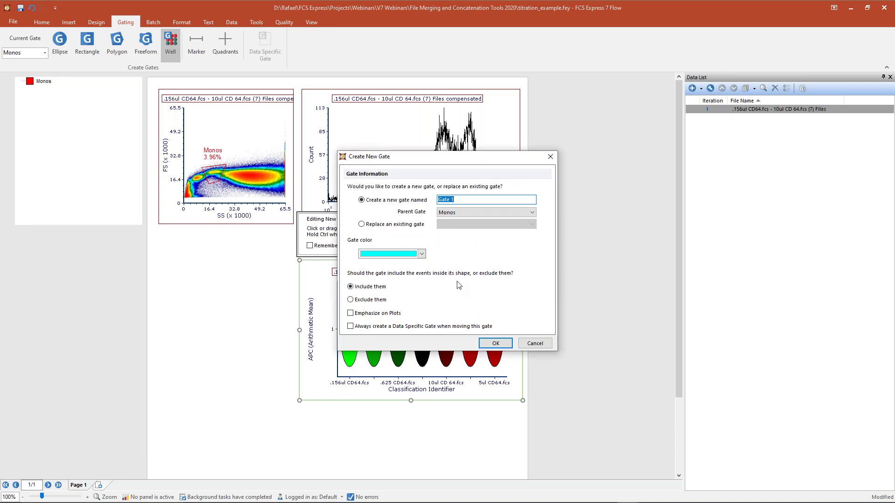
pyautogui.write('Well Gate')
pyautogui.click(492, 345)
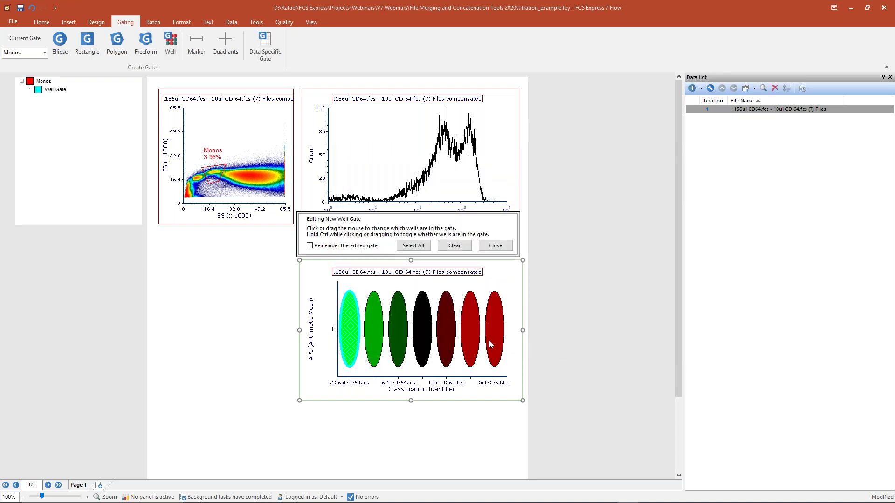
# Move the well gate across the second to sixth wells, return it to the .156ul CD64.fcs well, and finish editing
pyautogui.click(374, 328)
pyautogui.click(397, 329)
pyautogui.click(421, 330)
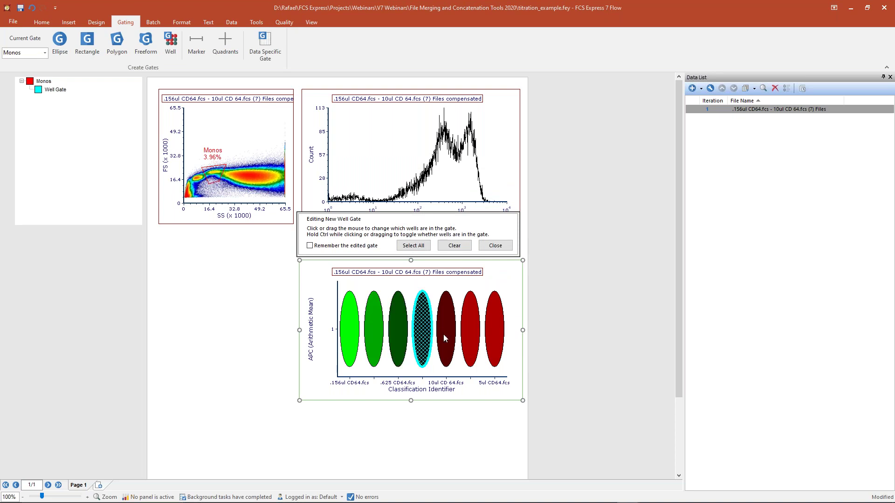
pyautogui.click(446, 334)
pyautogui.click(468, 337)
pyautogui.click(352, 332)
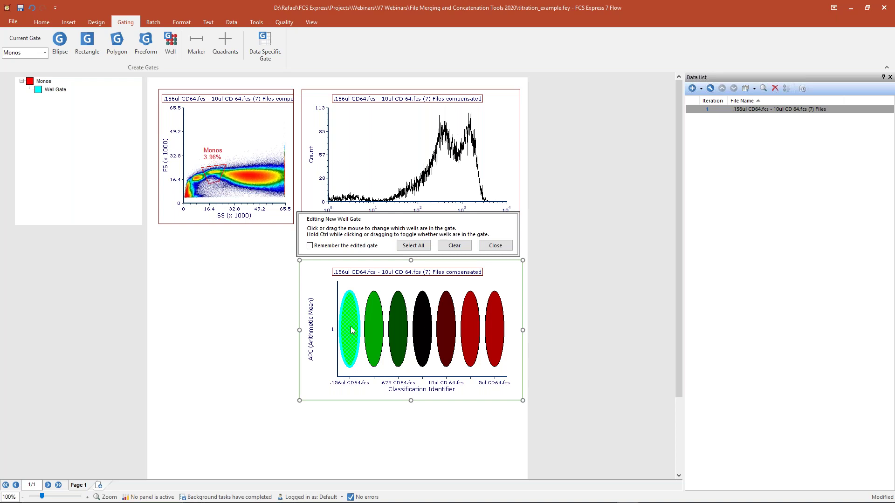
pyautogui.click(495, 246)
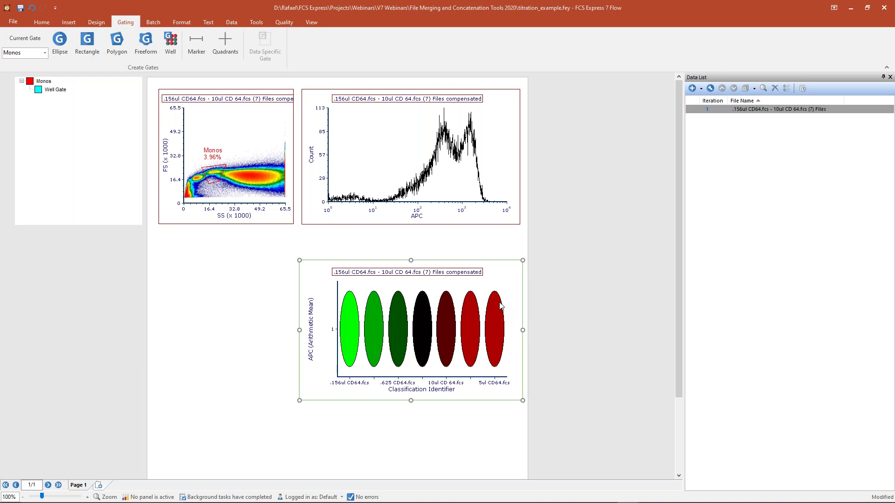
# Show the Well Gate on the heat map
pyautogui.rightClick(463, 287)
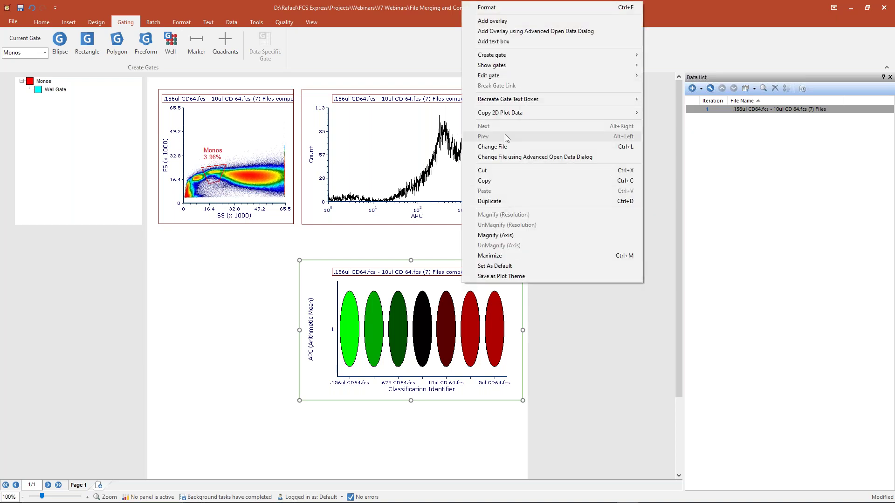
pyautogui.moveTo(569, 65)
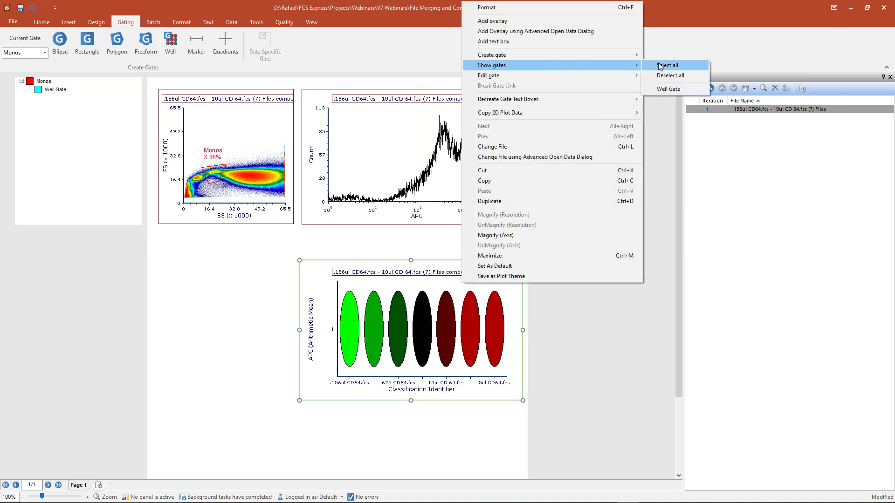
pyautogui.click(672, 90)
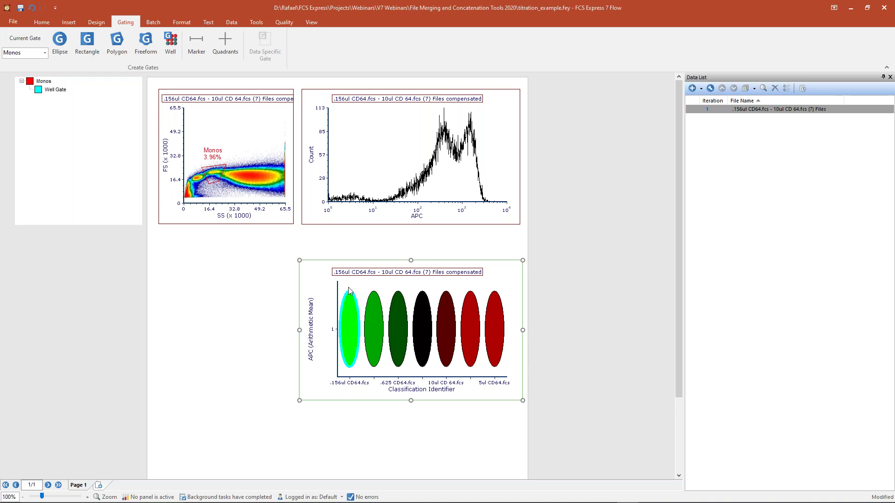
# Apply the Well Gate to the APC histogram as its current gate
pyautogui.click(393, 156)
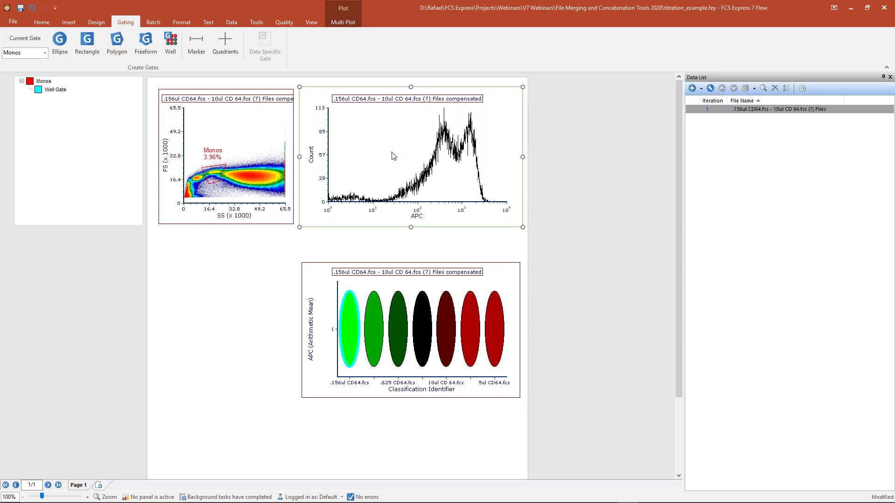
pyautogui.click(45, 52)
pyautogui.click(33, 77)
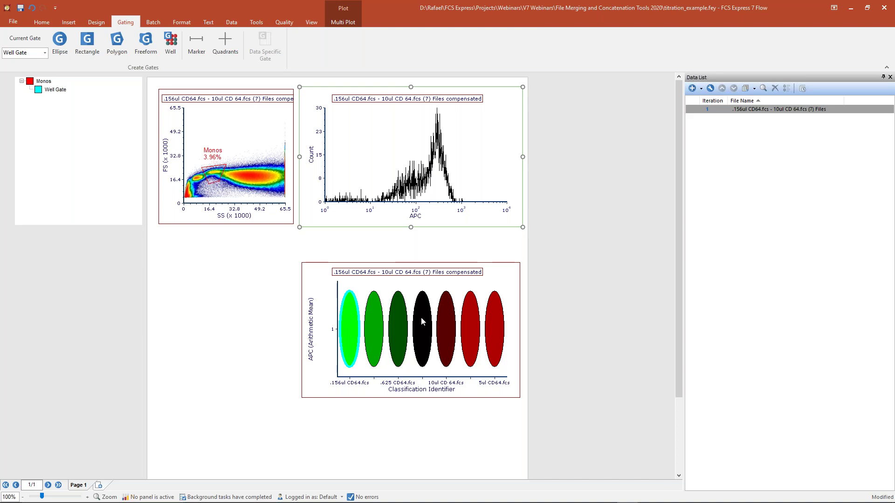
# Start editing the Well Gate on the heat map and move it one well at a time from the second to the seventh well
pyautogui.rightClick(491, 290)
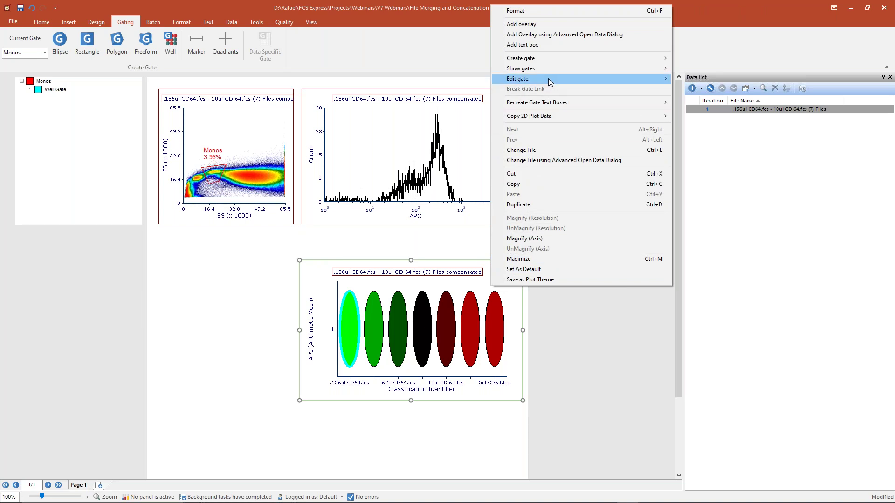
pyautogui.moveTo(582, 82)
pyautogui.click(695, 78)
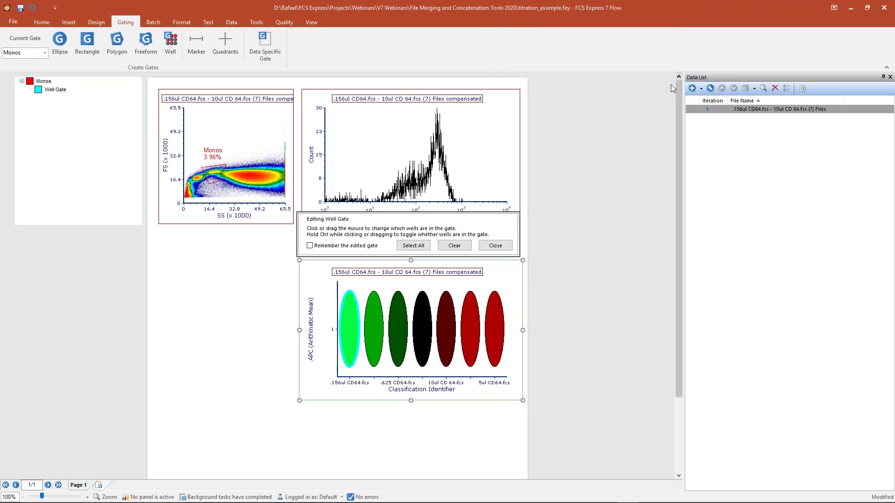
pyautogui.click(379, 322)
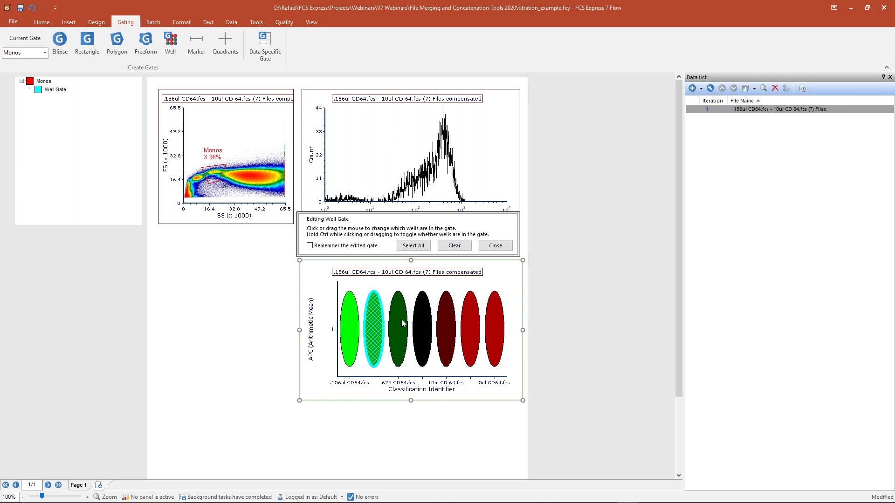
pyautogui.click(403, 322)
pyautogui.click(422, 325)
pyautogui.click(446, 322)
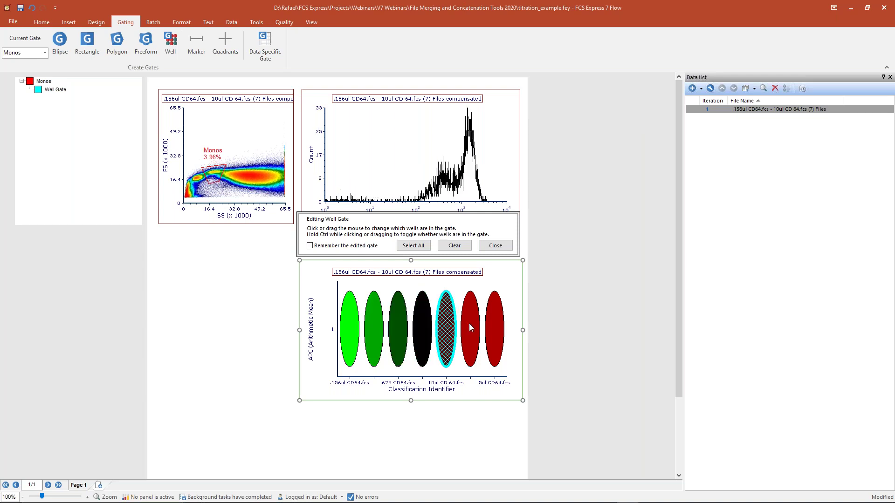
pyautogui.click(469, 323)
pyautogui.click(494, 327)
# Move the Well Gate back one well at a time to the first well, forward again to the sixth, and return to the first
pyautogui.click(470, 328)
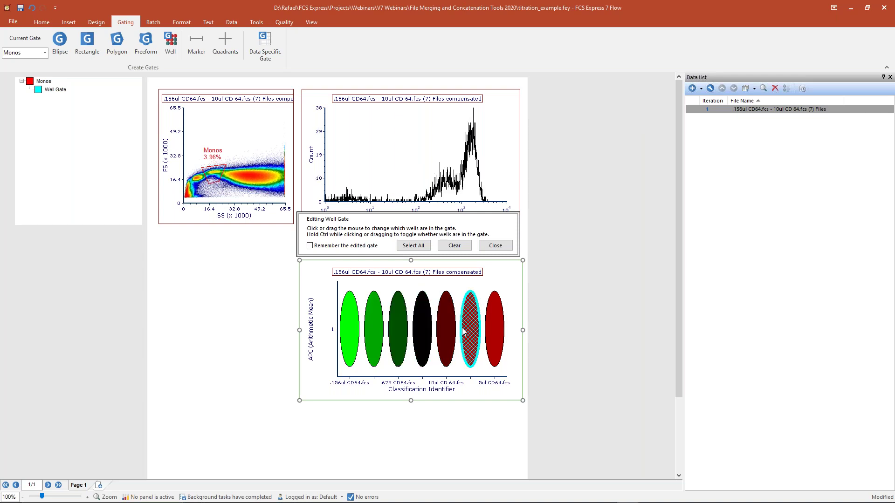
pyautogui.click(443, 327)
pyautogui.click(422, 329)
pyautogui.click(399, 326)
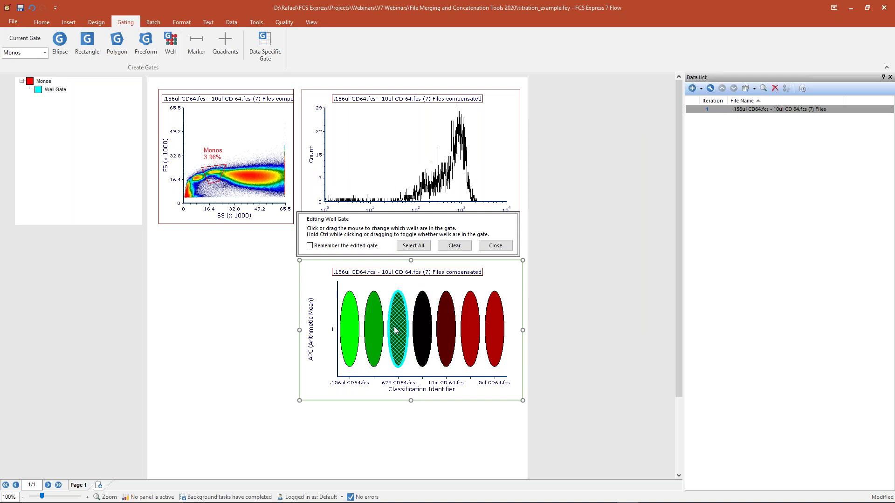
pyautogui.click(379, 326)
pyautogui.click(355, 329)
pyautogui.click(373, 326)
pyautogui.click(398, 329)
pyautogui.click(423, 329)
pyautogui.click(446, 331)
pyautogui.click(469, 336)
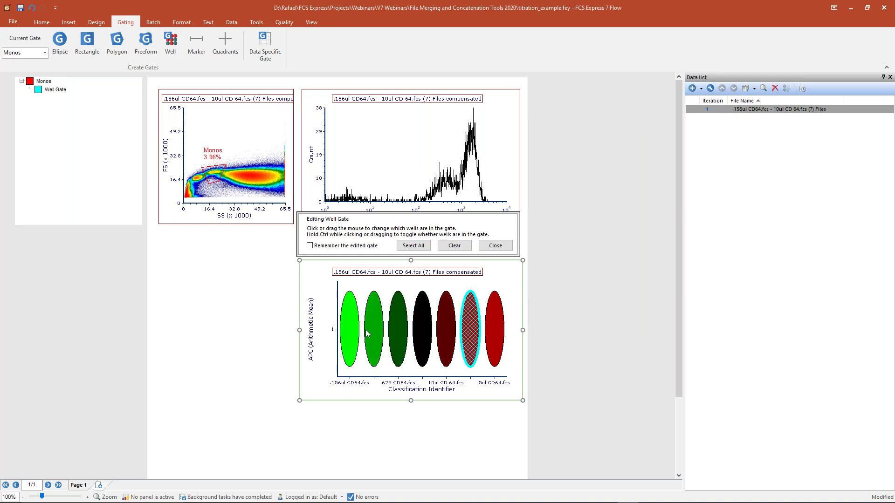
pyautogui.click(357, 330)
# Gate the first two wells, the last five, all seven, and finally only the first three together, and finish editing the Well Gate
pyautogui.moveTo(343, 285); pyautogui.dragTo(389, 382)
pyautogui.moveTo(391, 281)
pyautogui.mouseDown()
pyautogui.moveTo(421, 324)
pyautogui.moveTo(509, 380)
pyautogui.mouseUp()
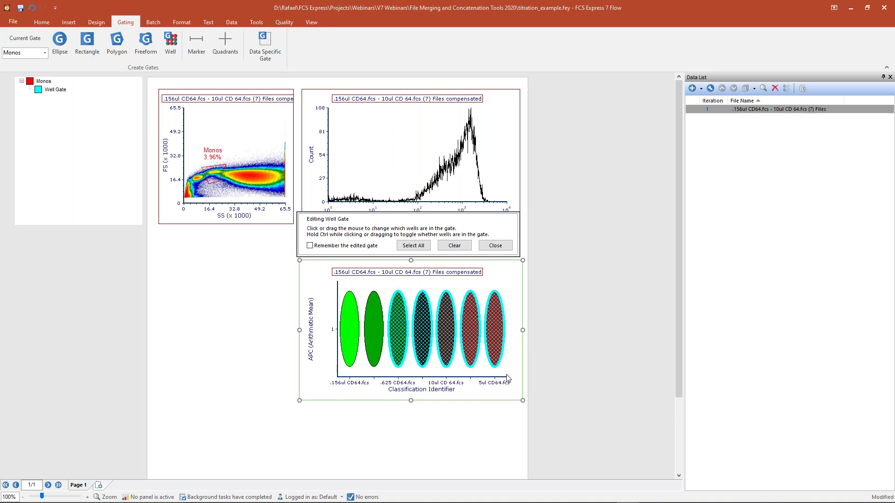
pyautogui.moveTo(511, 282)
pyautogui.mouseDown()
pyautogui.moveTo(429, 358)
pyautogui.moveTo(344, 373)
pyautogui.mouseUp()
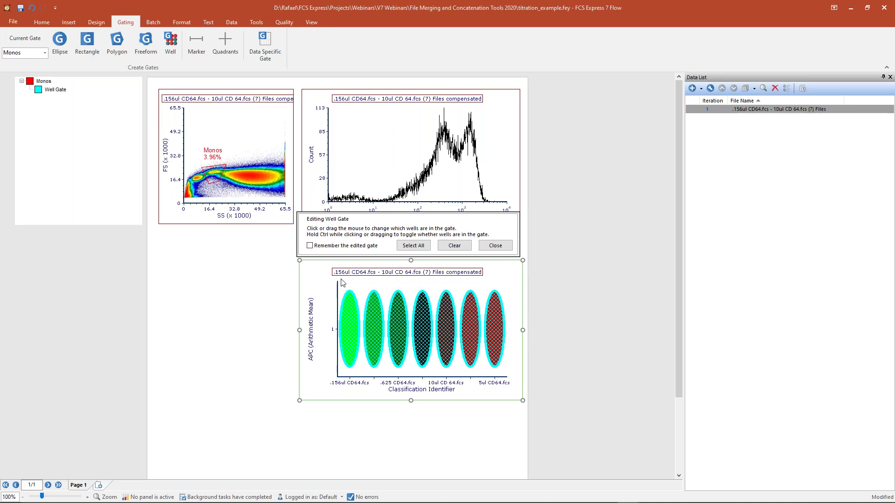
pyautogui.moveTo(344, 282); pyautogui.dragTo(409, 377)
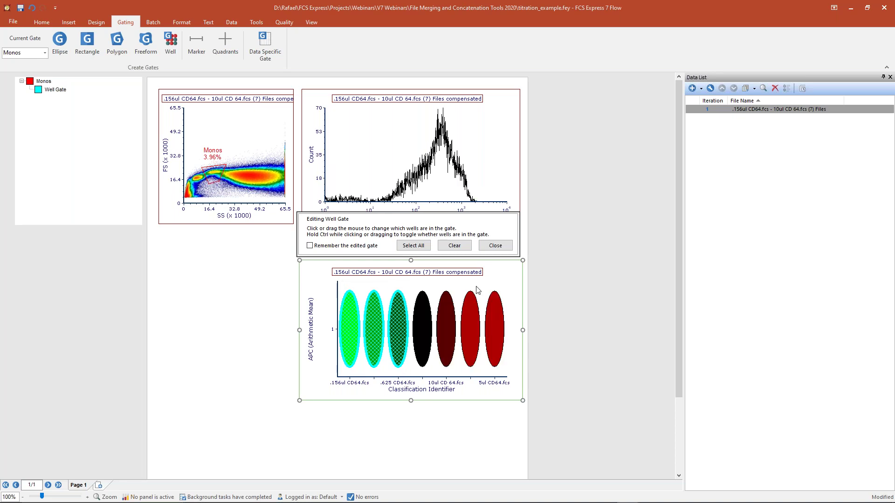
pyautogui.click(496, 246)
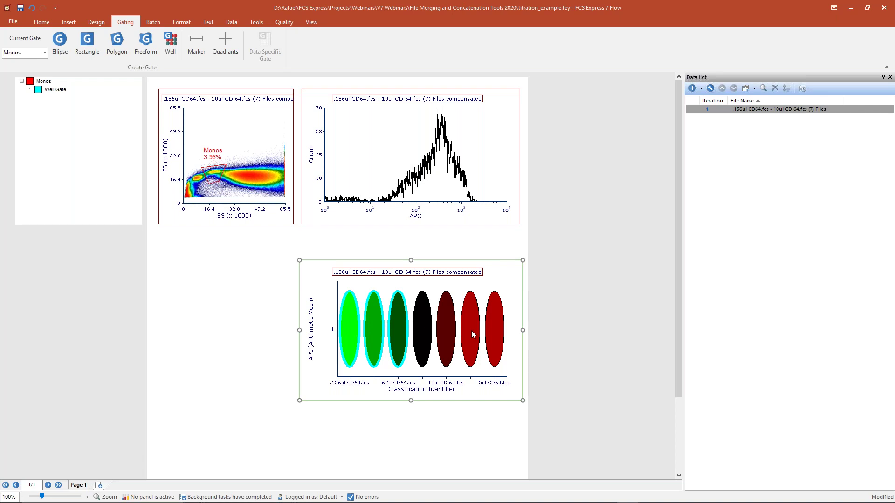
# Open the heat map's formatting options and dock them beside the page
pyautogui.rightClick(490, 280)
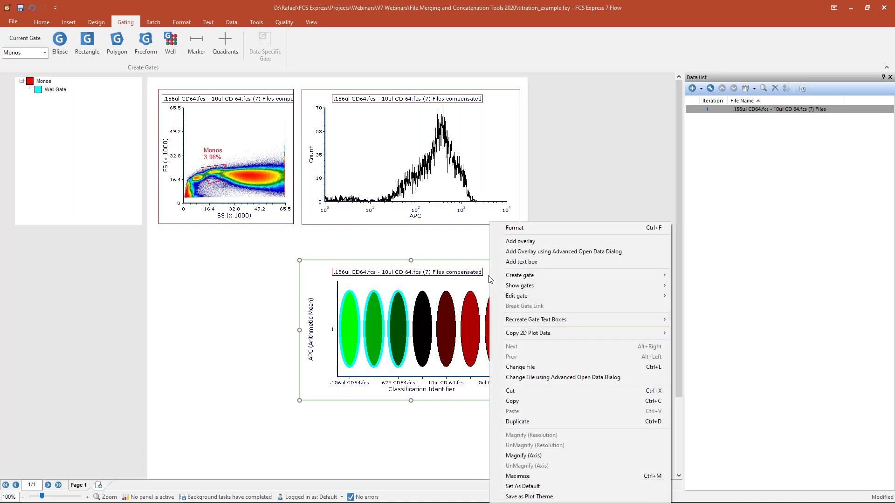
pyautogui.click(513, 228)
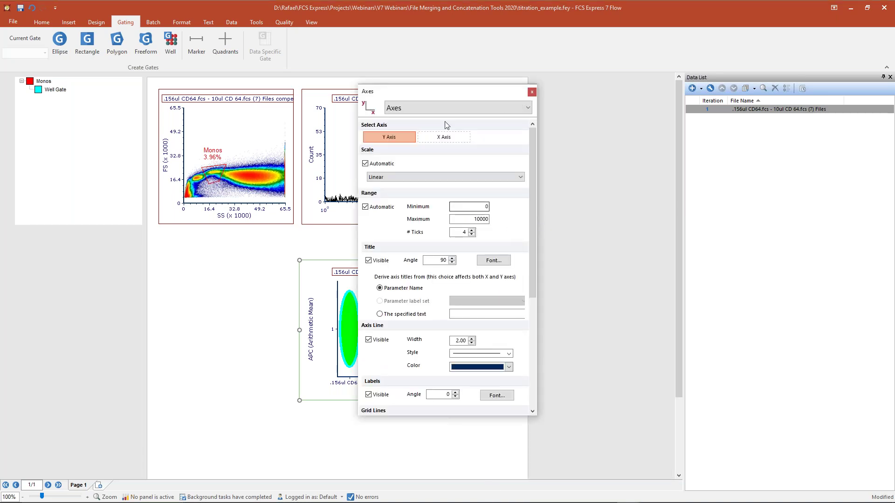
pyautogui.moveTo(461, 94); pyautogui.dragTo(328, 282)
pyautogui.moveTo(435, 473); pyautogui.dragTo(460, 474)
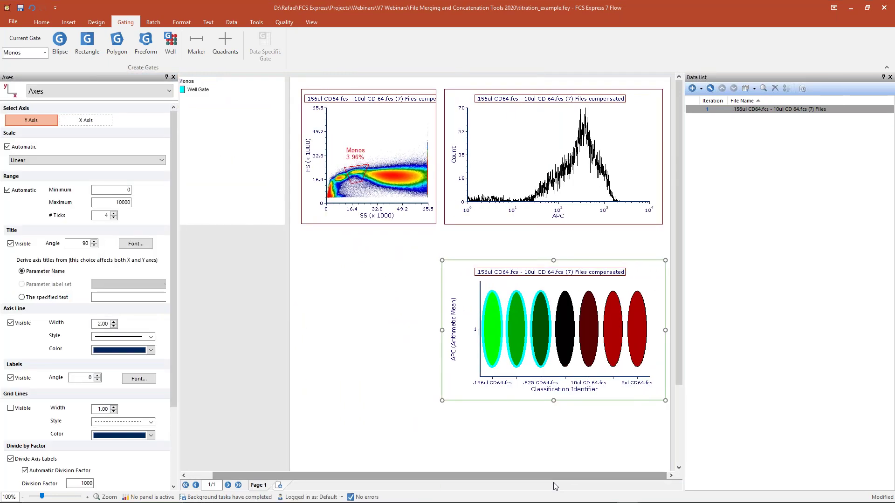
# Set the heat map's color level to Red Gradient
pyautogui.click(169, 92)
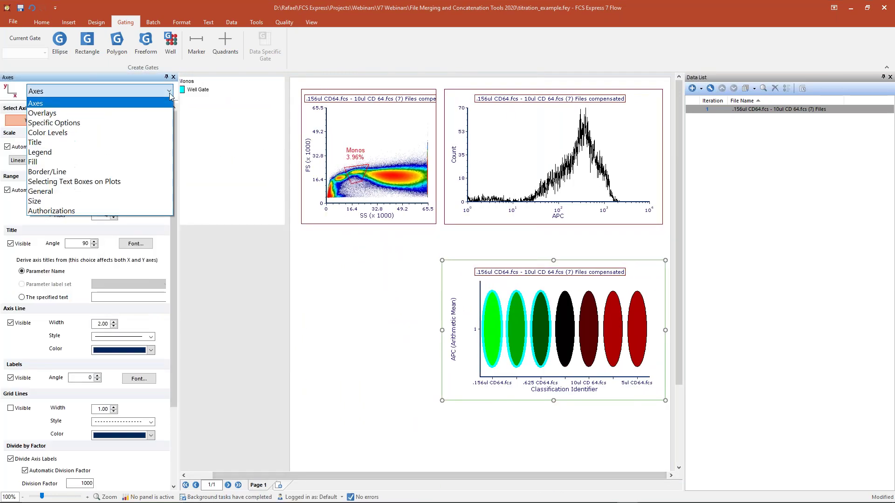
pyautogui.click(129, 133)
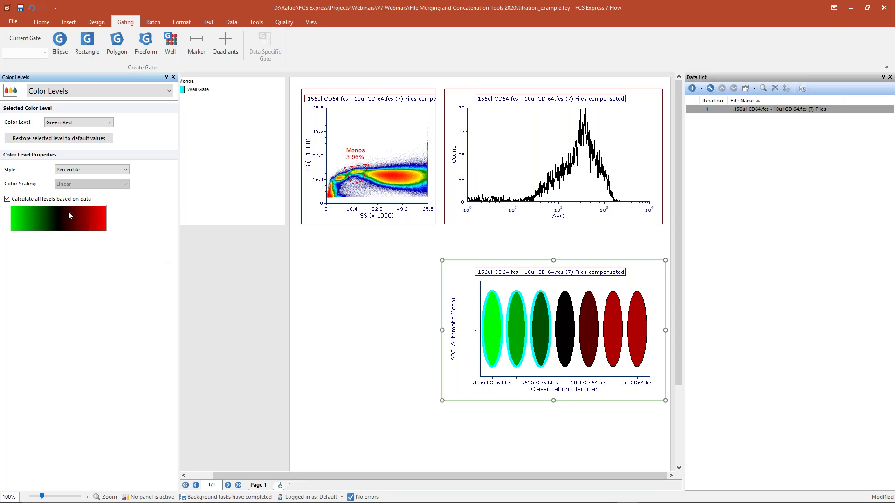
pyautogui.click(109, 123)
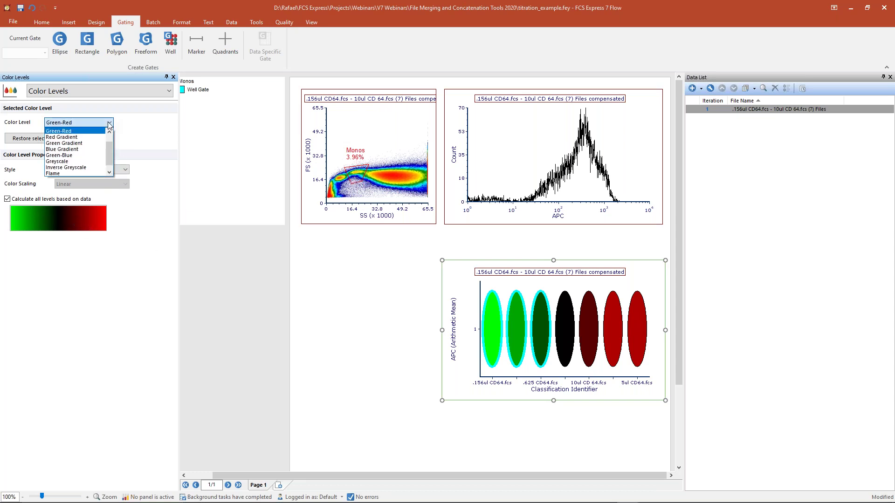
pyautogui.click(94, 137)
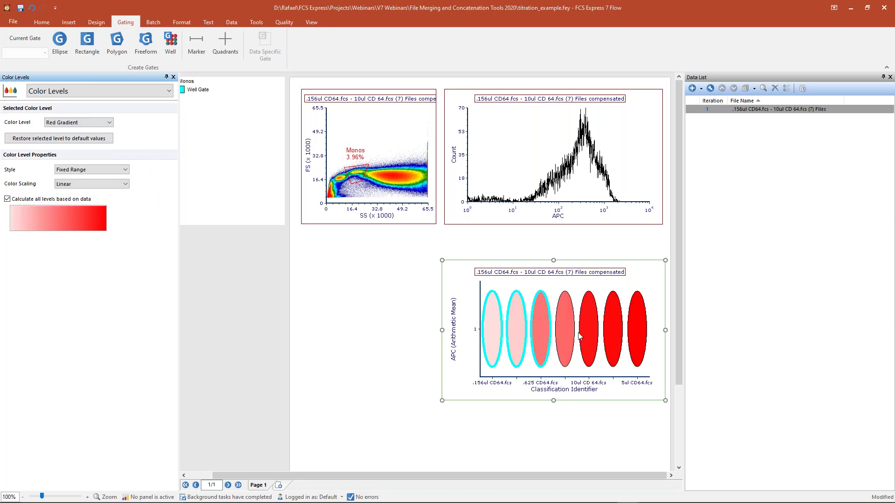
pyautogui.click(109, 123)
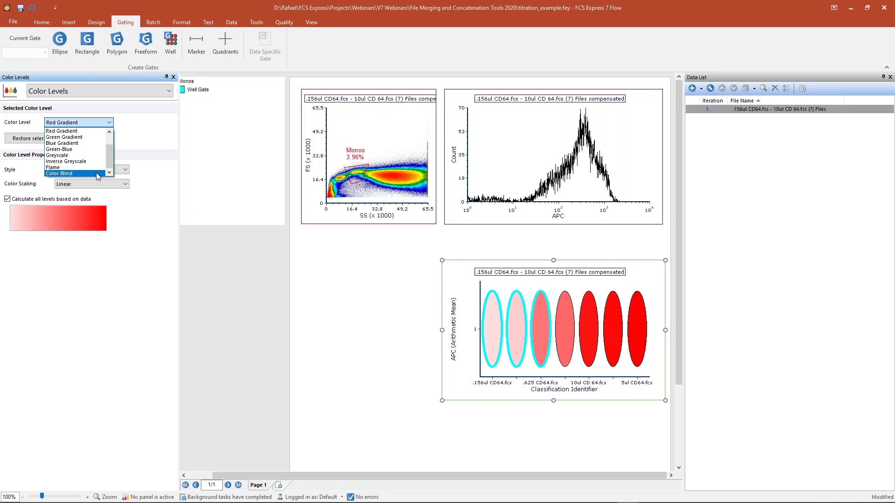
pyautogui.moveTo(110, 165); pyautogui.dragTo(110, 162)
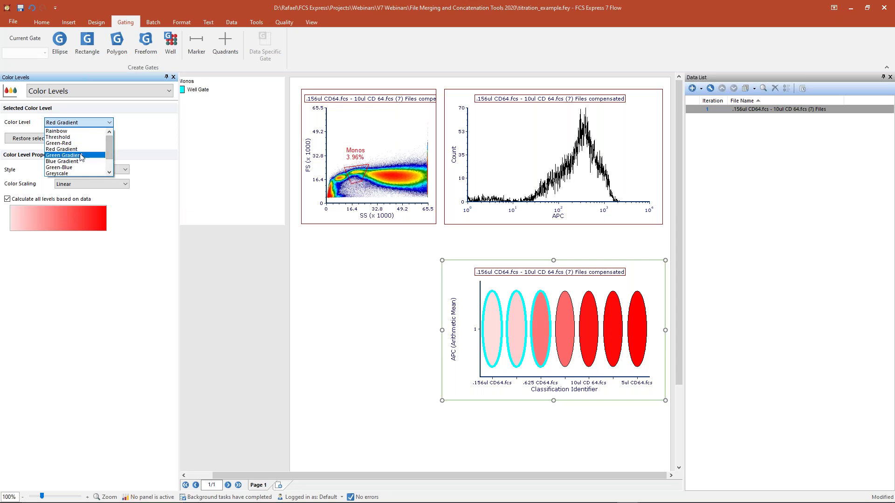
pyautogui.click(98, 124)
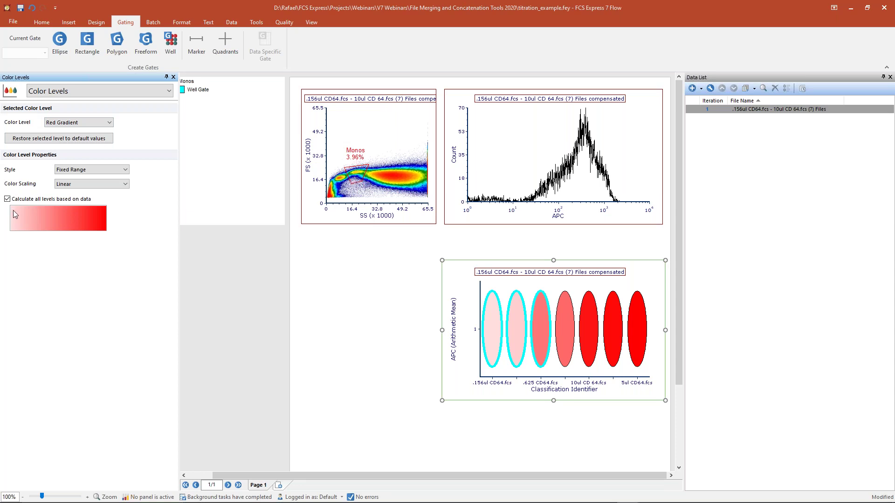
# Switch the heat map's color level style to Percentile and from there to Mean +/- SD
pyautogui.click(125, 171)
pyautogui.click(118, 184)
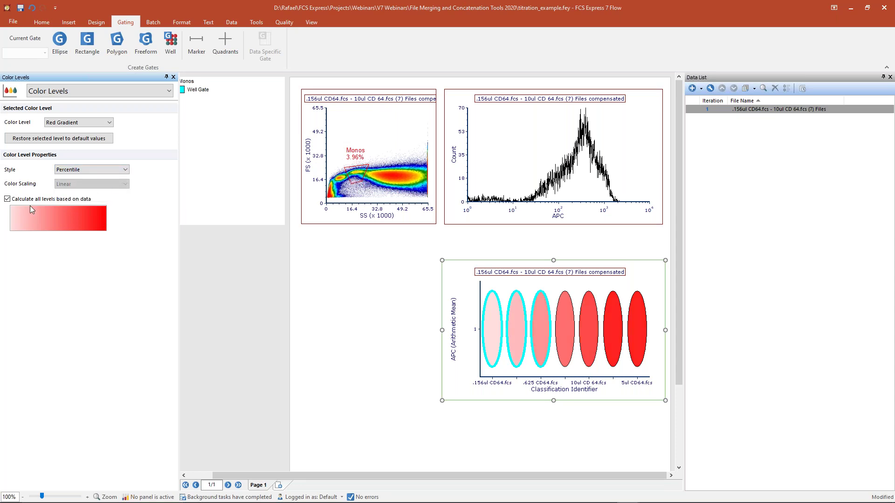
pyautogui.click(125, 170)
pyautogui.click(115, 192)
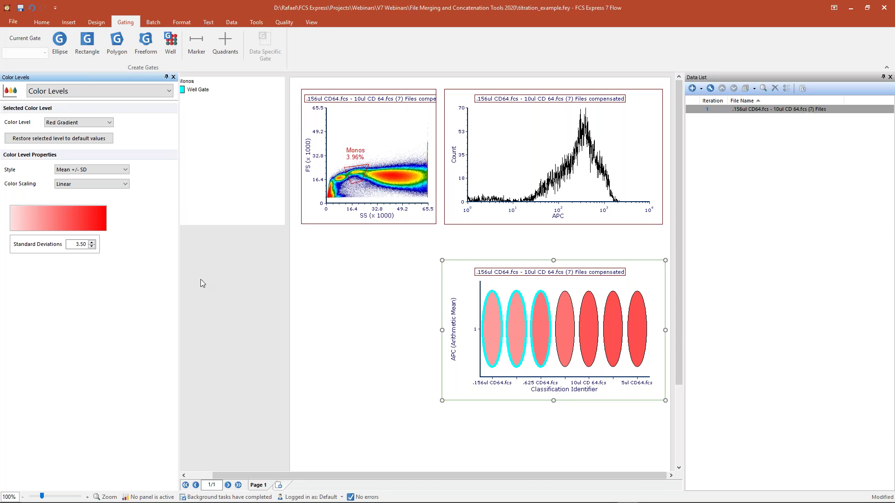
# Lower the color level's standard deviations to 1.00
pyautogui.click(92, 247)
pyautogui.click(92, 246)
pyautogui.click(92, 246)
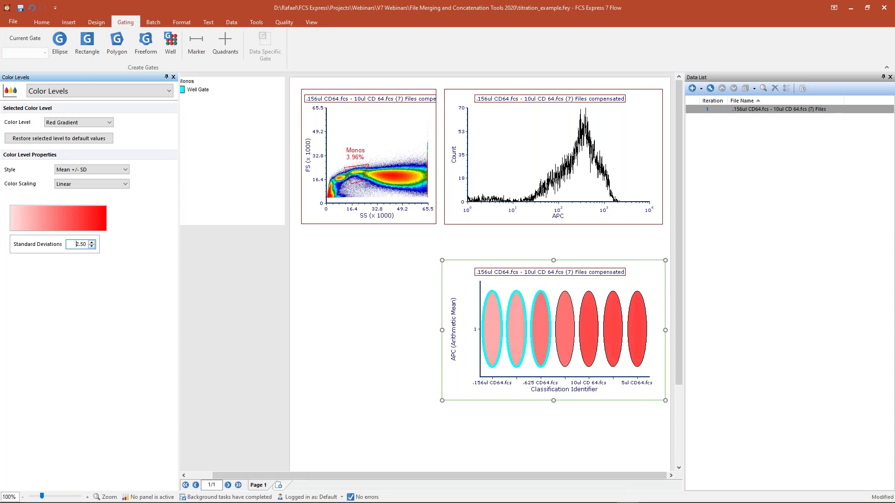
pyautogui.click(92, 247)
pyautogui.click(92, 247)
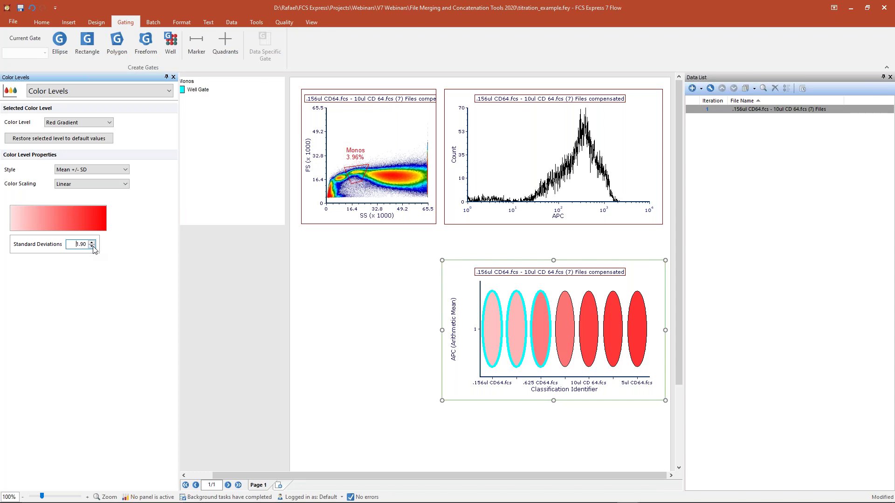
pyautogui.click(91, 246)
pyautogui.click(91, 247)
pyautogui.click(92, 247)
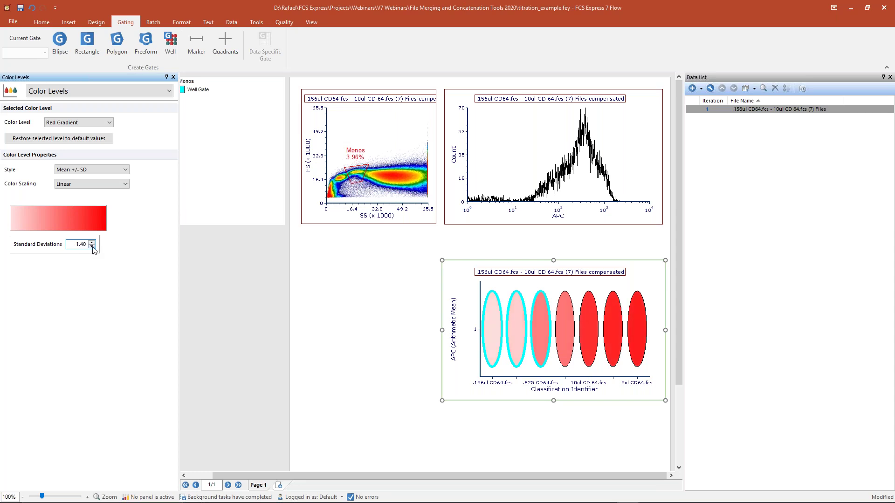
pyautogui.click(92, 246)
pyautogui.click(91, 247)
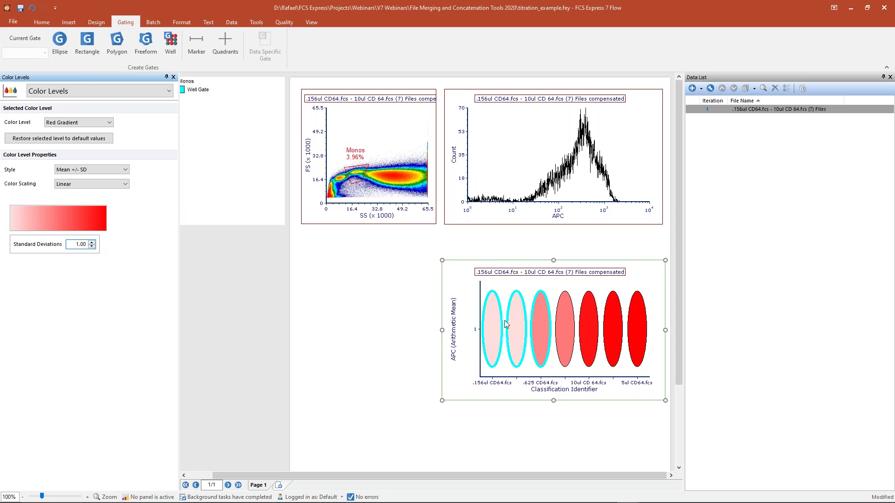
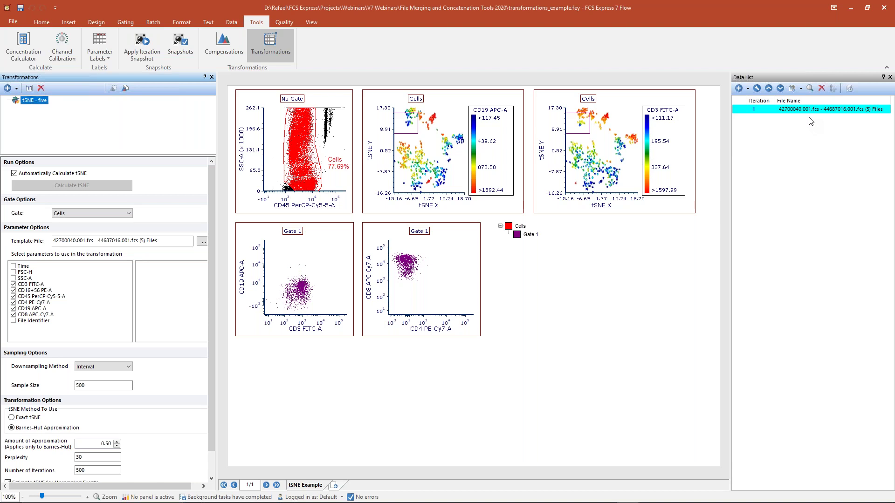
# Insert a large density plot of the merged file in the blank area below the gate view on the tSNE Example page
pyautogui.click(69, 23)
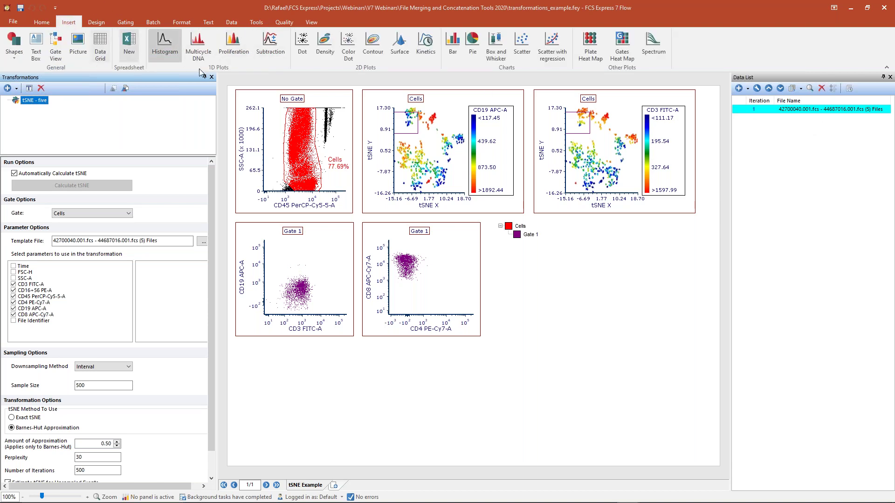
pyautogui.click(325, 52)
pyautogui.moveTo(497, 269); pyautogui.dragTo(712, 410)
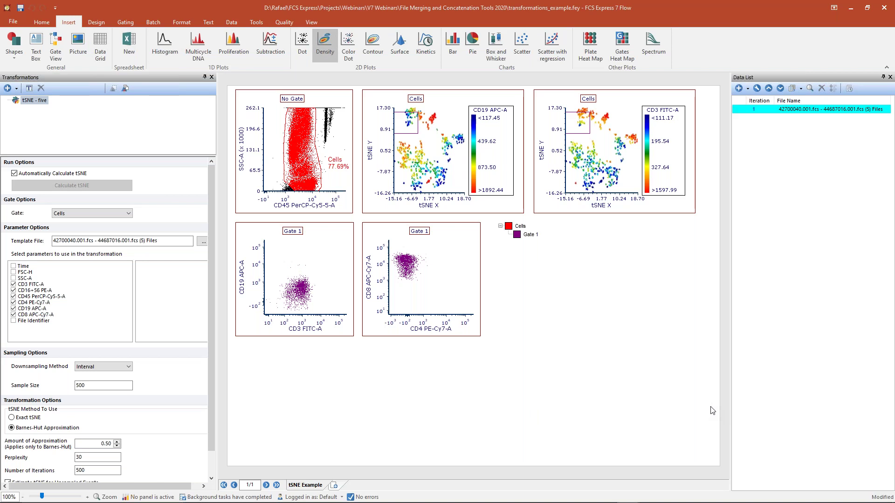
# Set the new density plot's X parameter to File Identifier and its Y parameter to CD8 APC-Cy7-A
pyautogui.click(615, 397)
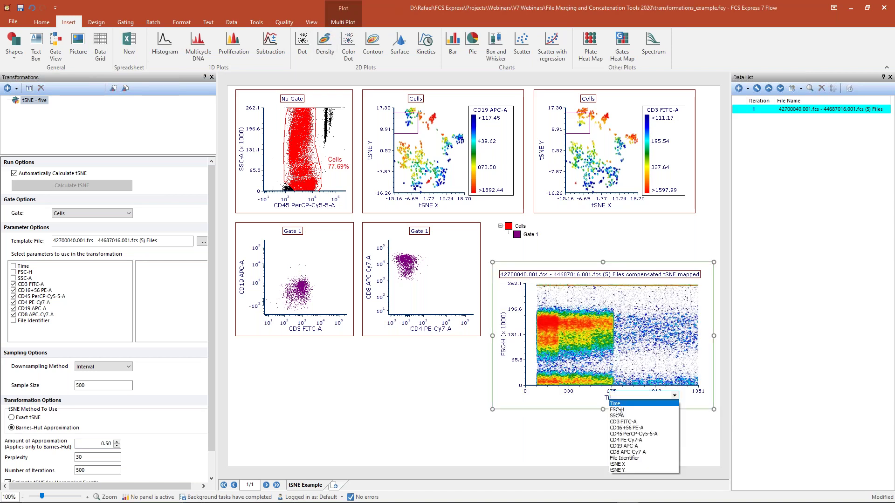
pyautogui.click(632, 458)
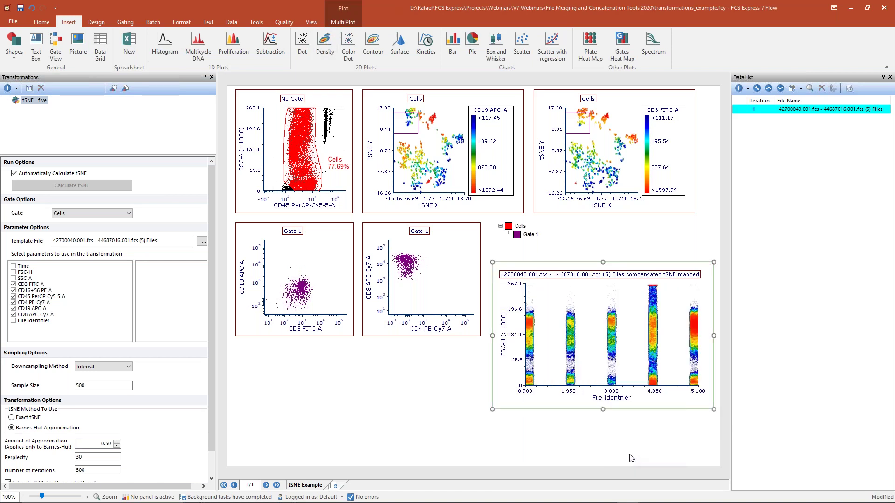
pyautogui.click(504, 345)
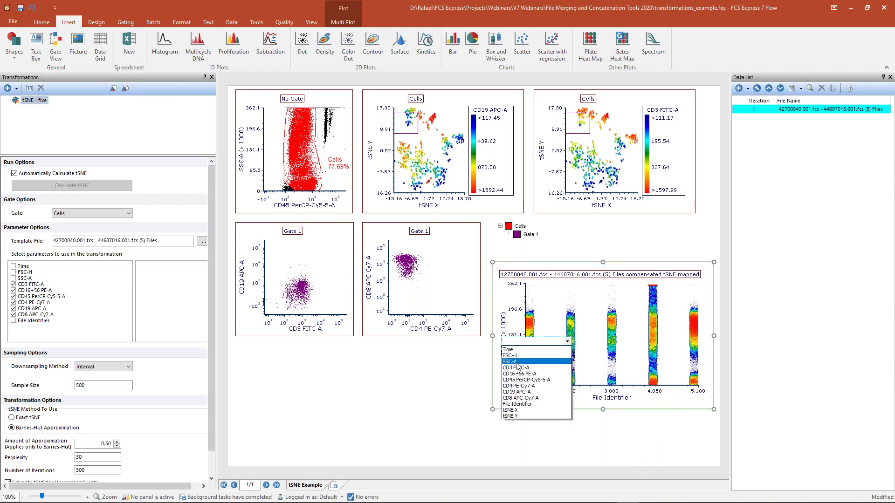
pyautogui.click(530, 399)
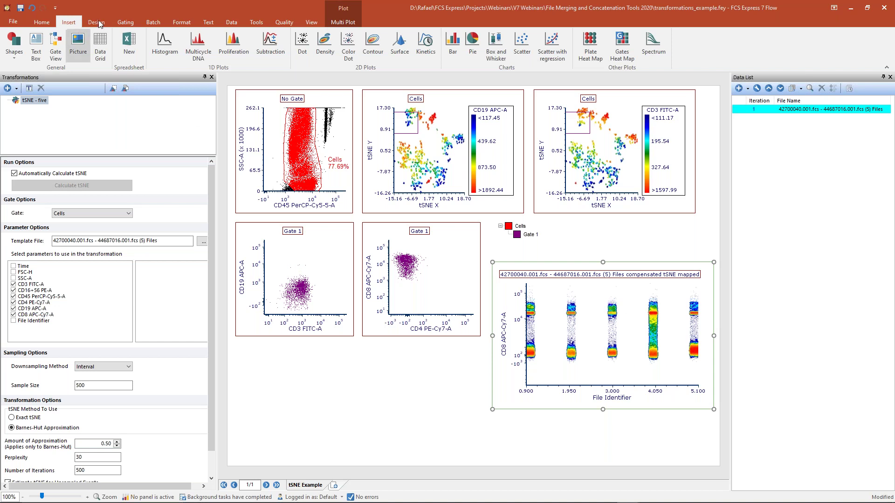
# Gate the File Identifier density plot on Cells, and select the tSNE - five transformation
pyautogui.click(125, 24)
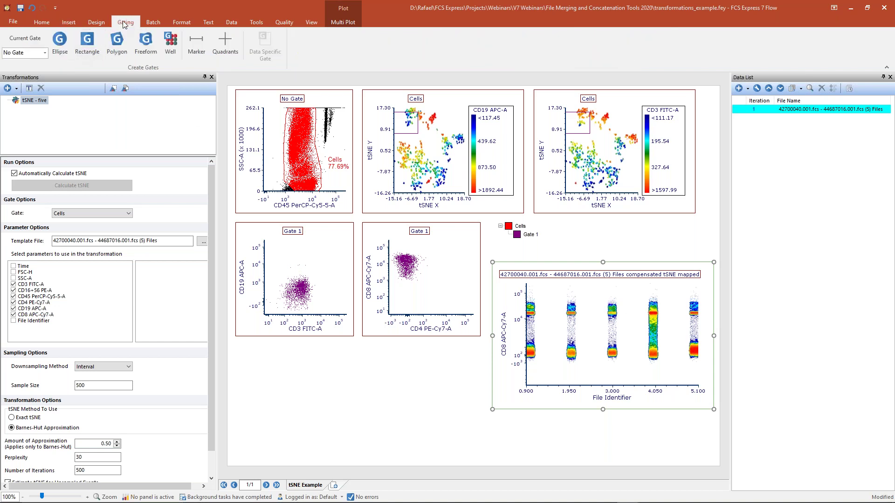
pyautogui.click(45, 53)
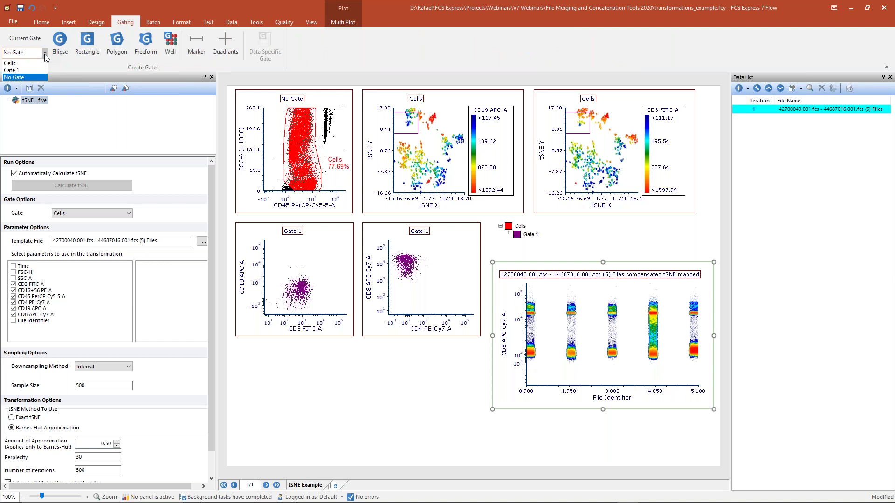
pyautogui.click(40, 64)
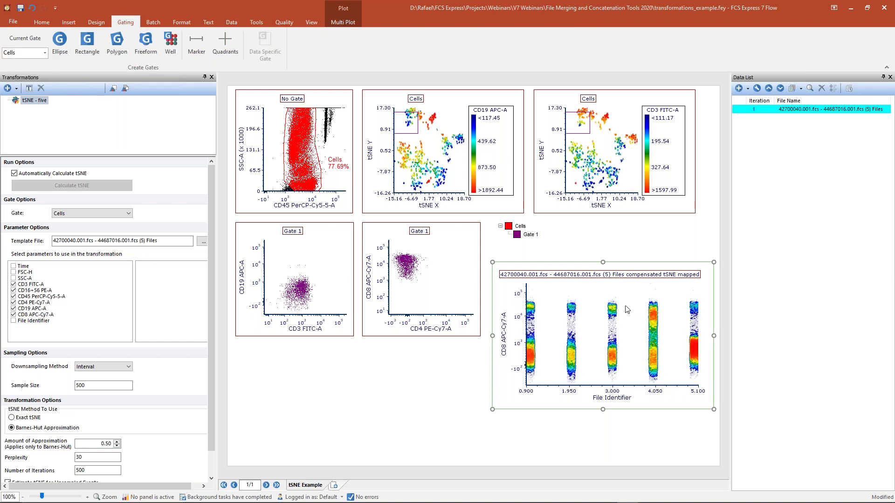
pyautogui.click(30, 102)
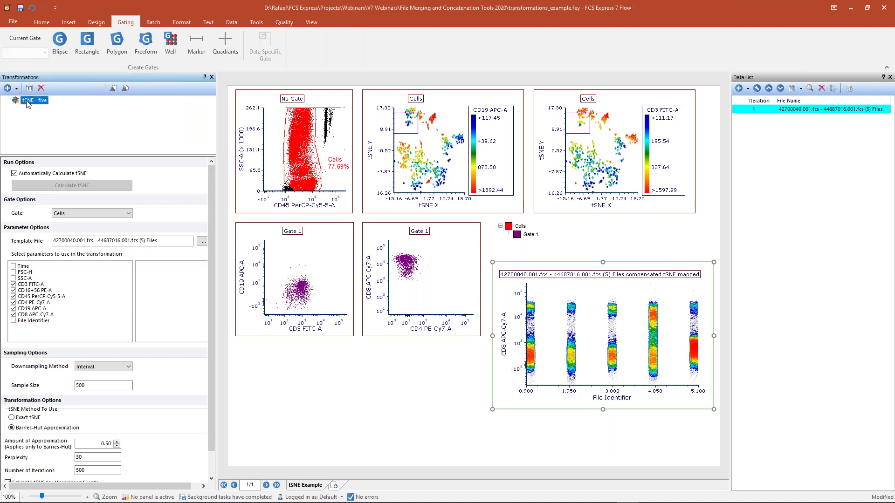
pyautogui.moveTo(31, 102); pyautogui.dragTo(668, 351)
# Draw a rectangle gate named tSNE Gate around the last two file bands on the File Identifier density plot
pyautogui.click(87, 44)
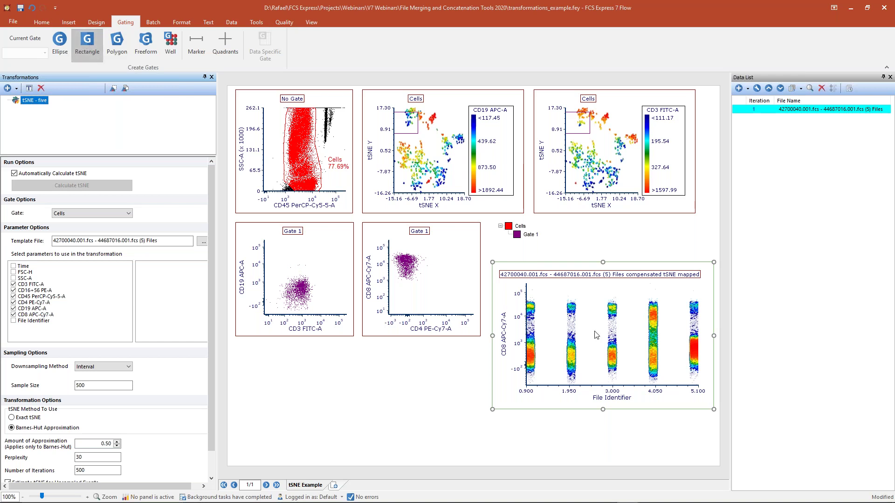
pyautogui.moveTo(702, 292); pyautogui.dragTo(637, 387)
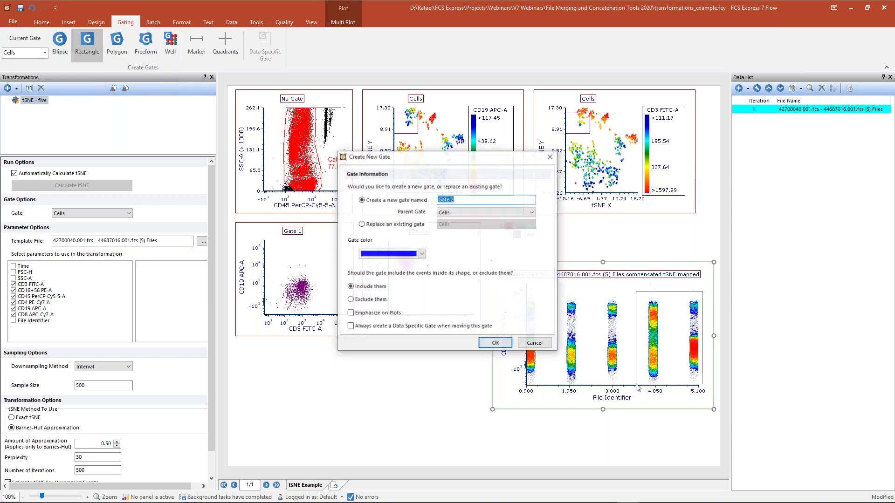
pyautogui.write('tSNE Gate')
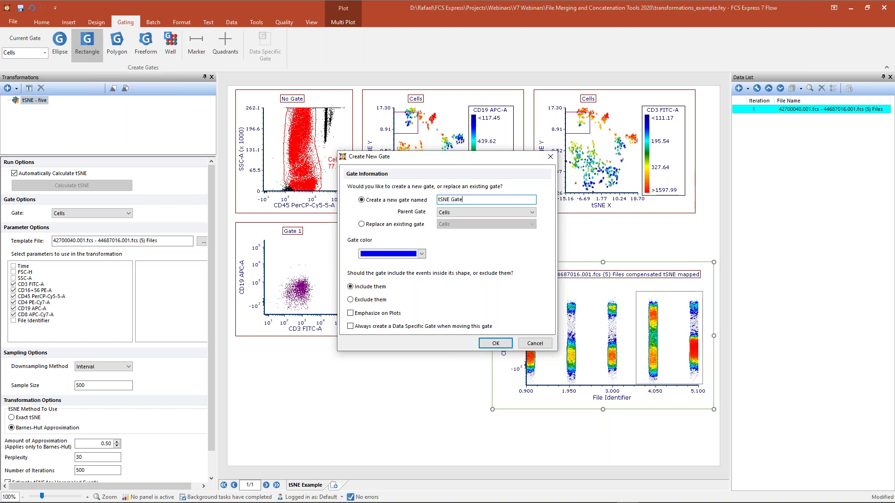
pyautogui.click(495, 344)
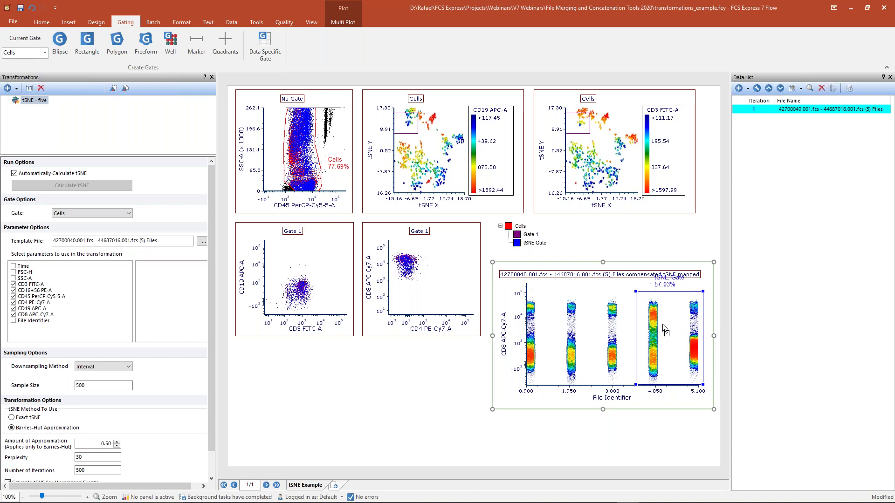
# Shift Gate 1 slightly upward on the CD3 FITC-A tSNE plot to cover the upper-left cluster
pyautogui.click(605, 164)
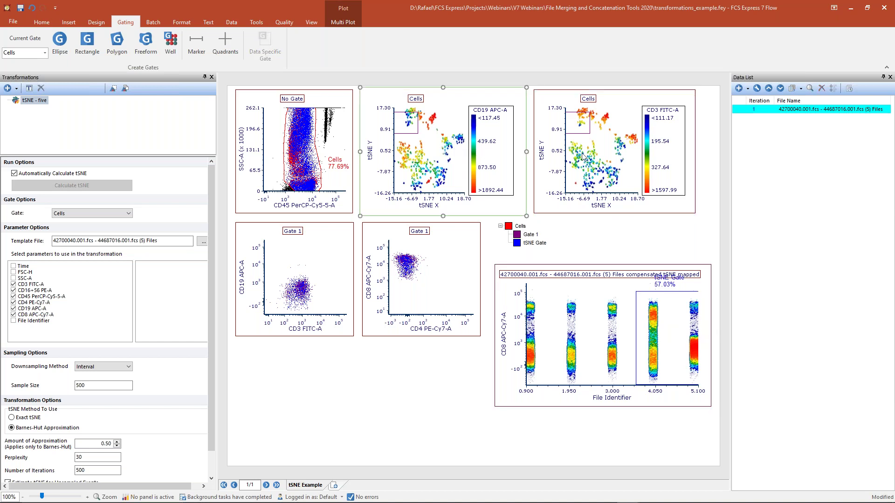
pyautogui.click(717, 179)
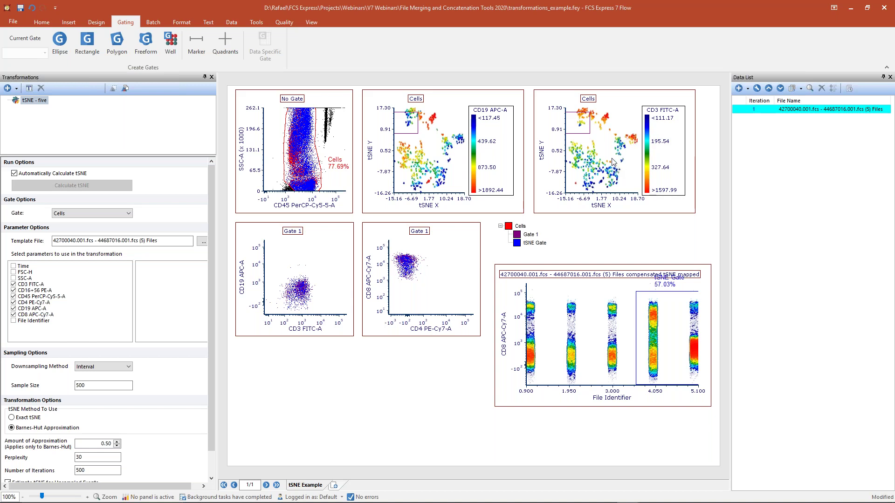
pyautogui.moveTo(577, 129)
pyautogui.mouseDown()
pyautogui.moveTo(585, 124)
pyautogui.moveTo(576, 122)
pyautogui.mouseUp()
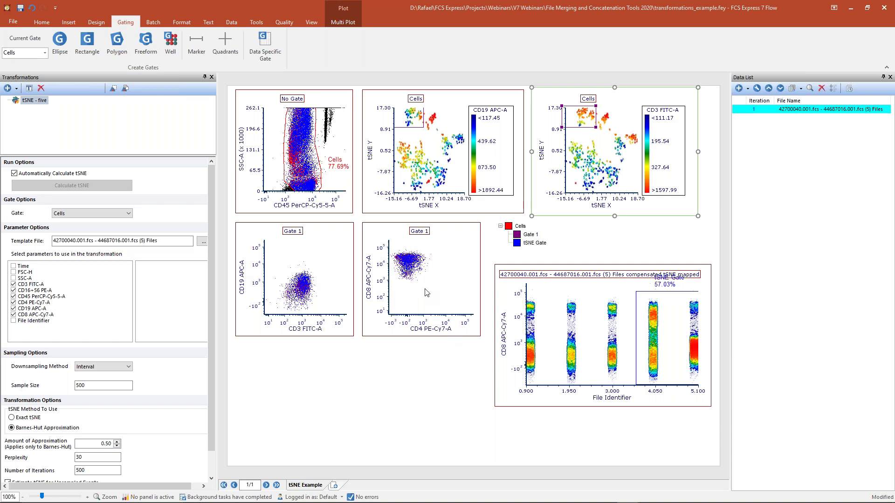
# Apply tSNE Gate to the CD3 FITC-A tSNE plot
pyautogui.click(618, 162)
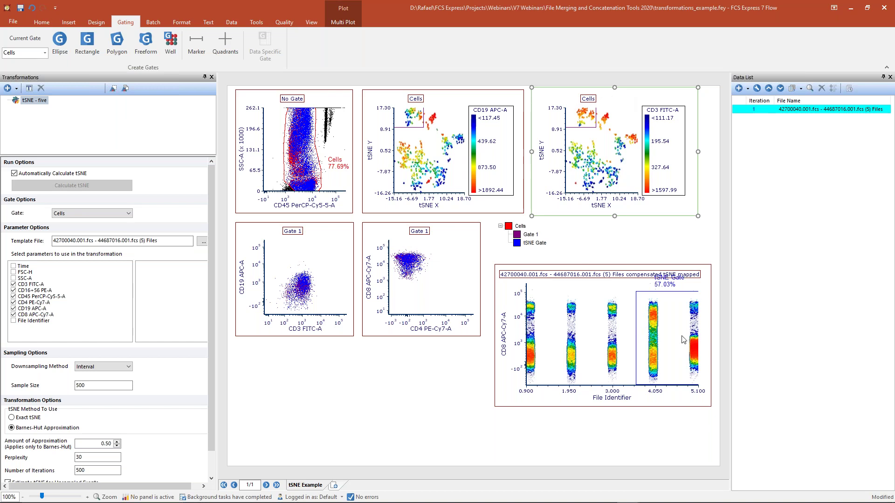
pyautogui.click(45, 53)
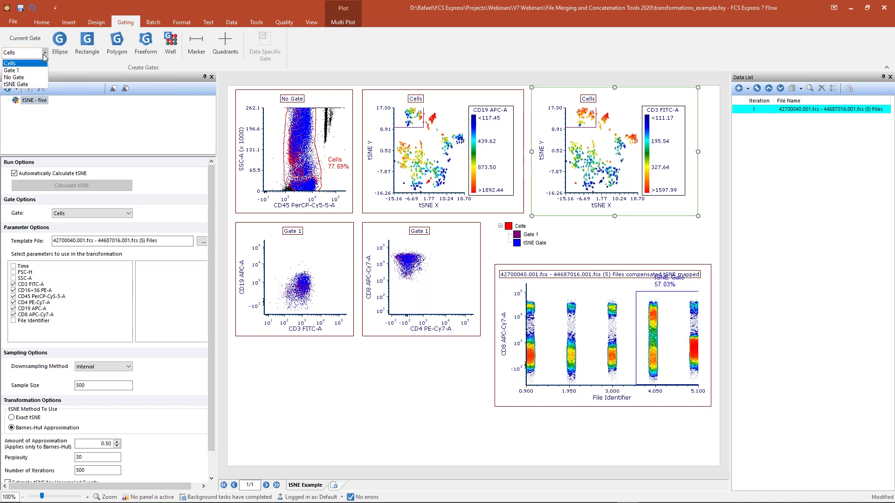
pyautogui.click(33, 84)
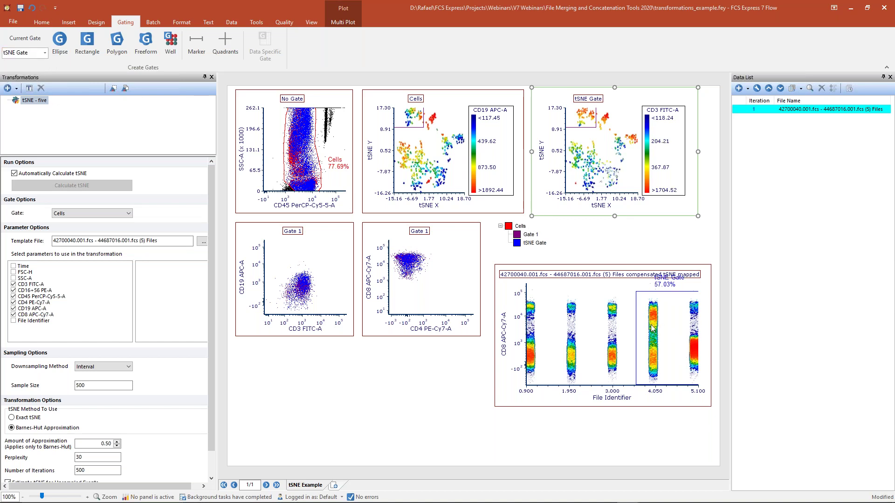
# Shrink and move tSNE Gate so it encloses only the high-CD8 events of the fourth file band
pyautogui.click(639, 292)
pyautogui.moveTo(639, 292); pyautogui.dragTo(652, 310)
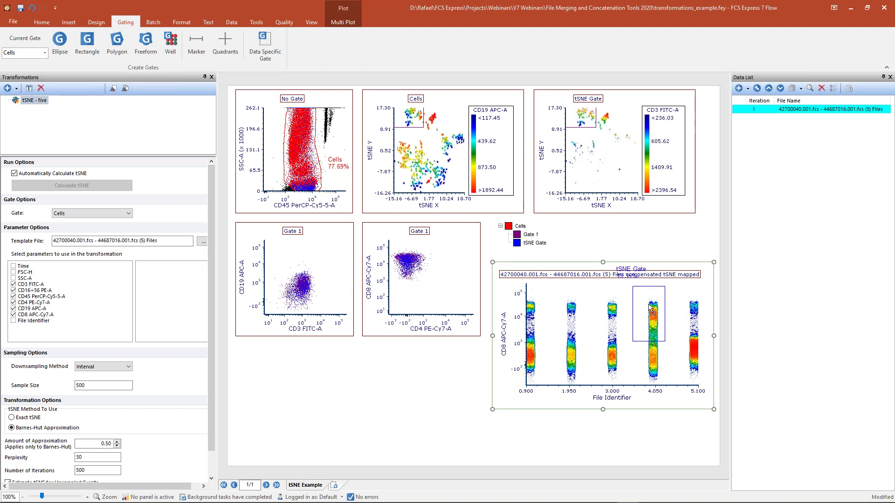
pyautogui.click(652, 309)
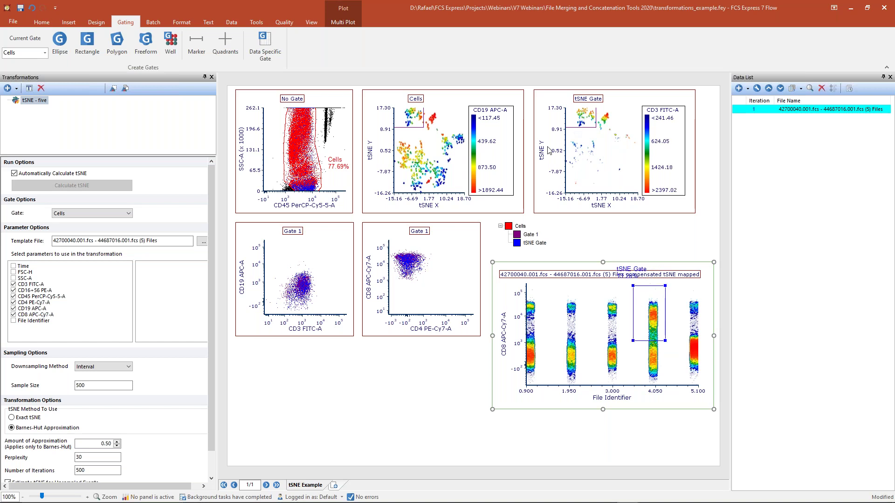
# Move Gate 1 over the right-hand cluster on the CD3 FITC-A tSNE plot
pyautogui.moveTo(582, 120); pyautogui.dragTo(629, 143)
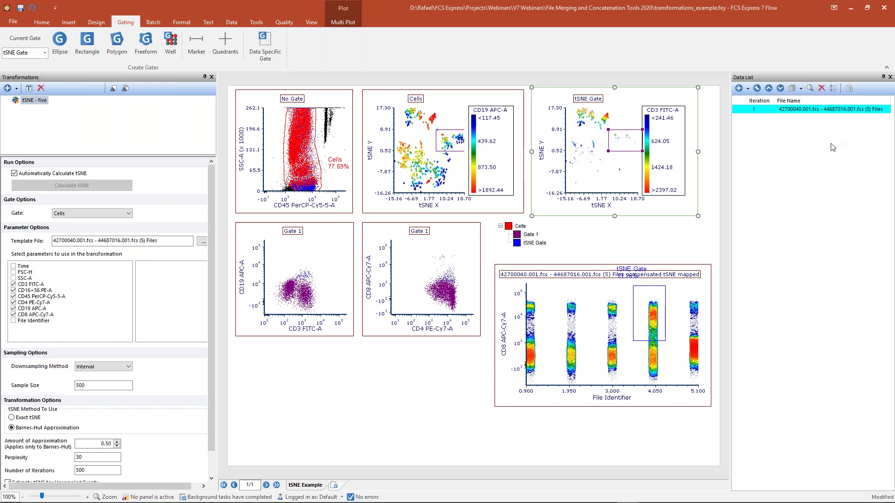
# Delete tSNE Gate from the layout
pyautogui.click(650, 321)
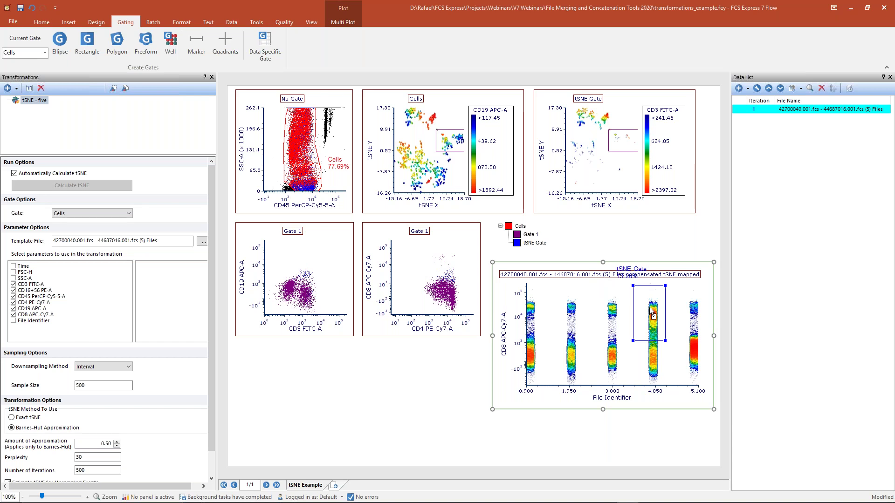
pyautogui.press('Delete')
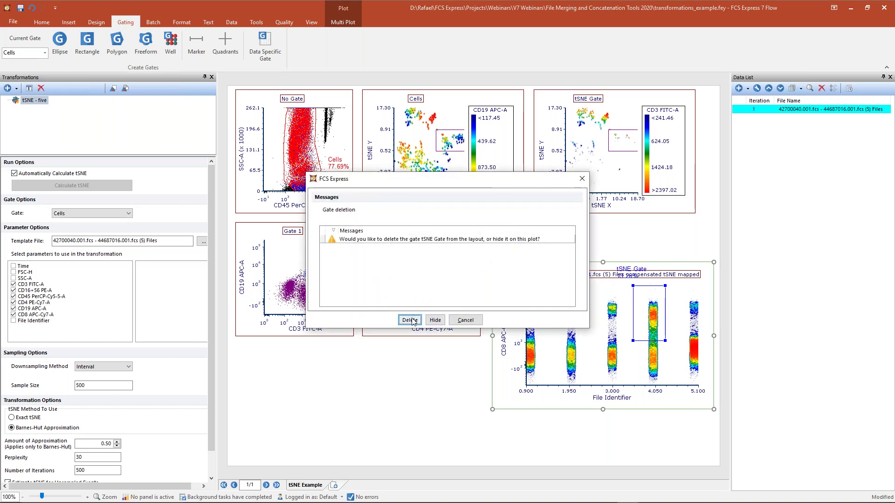
pyautogui.click(412, 319)
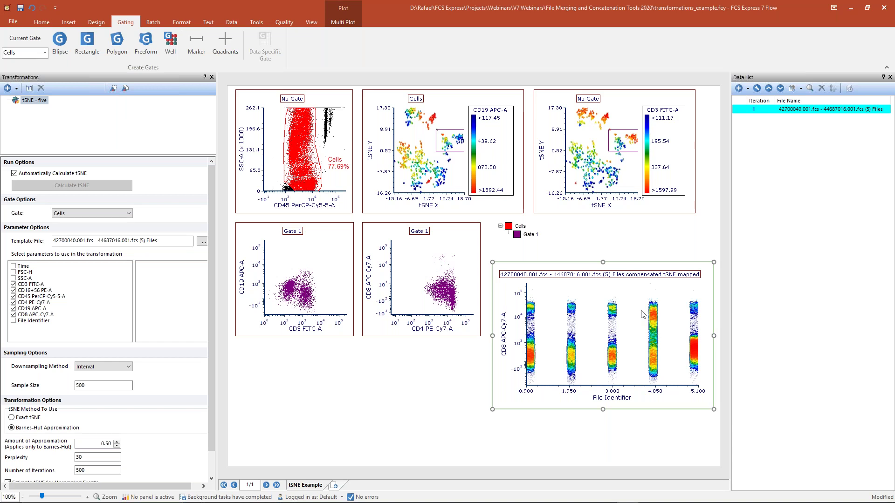
# Set the CD3 FITC-A tSNE plot's gate back to Cells
pyautogui.click(590, 167)
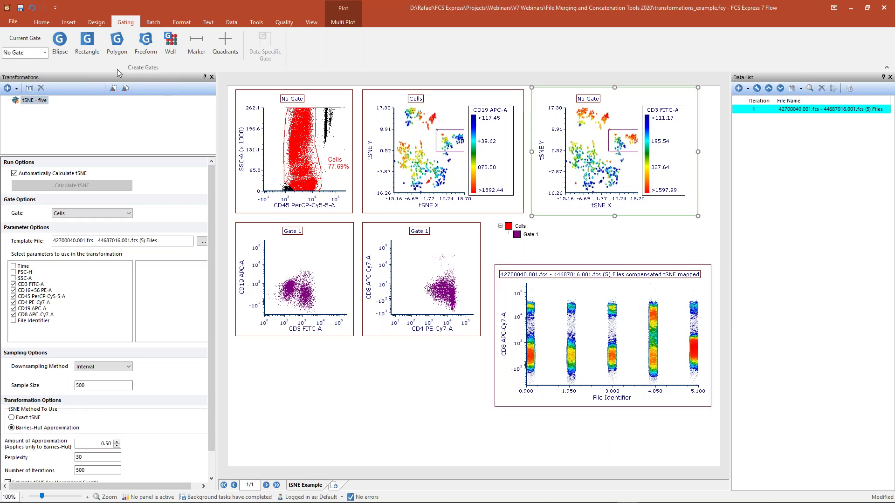
pyautogui.click(45, 53)
pyautogui.click(42, 66)
pyautogui.click(447, 385)
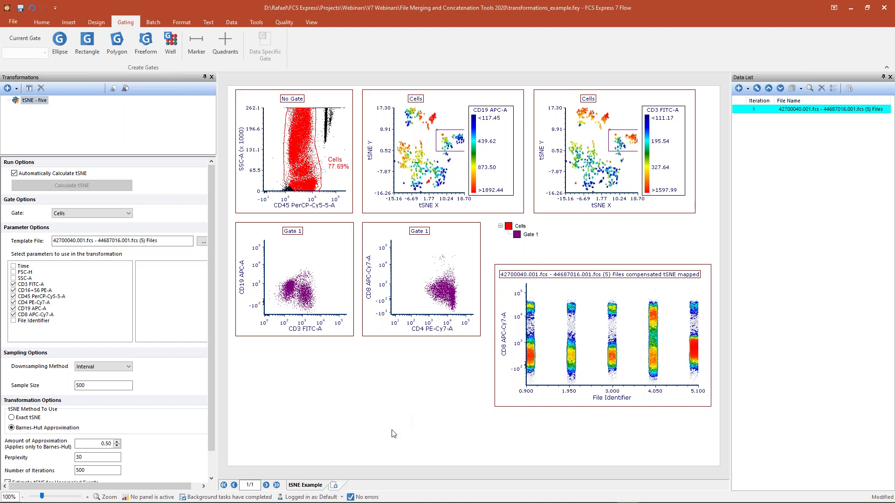
# Save a copy of the layout with unlinked data under the name Template for tSNE
pyautogui.click(13, 23)
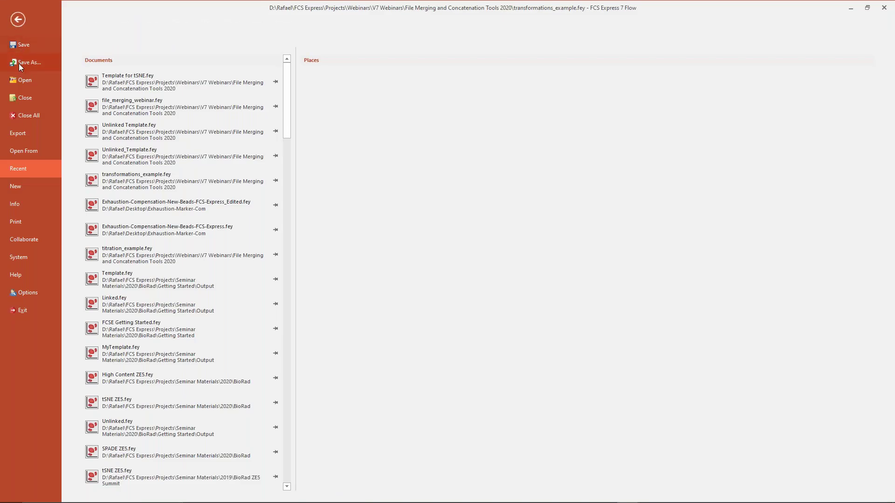
pyautogui.click(19, 63)
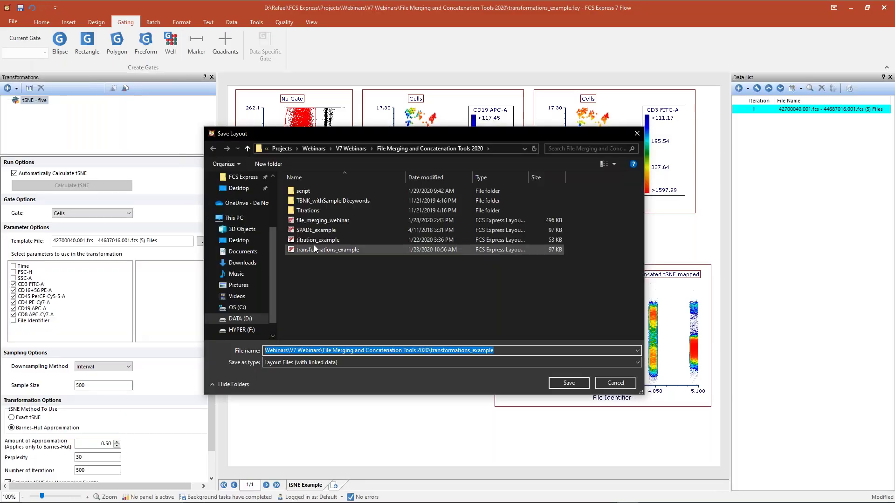
pyautogui.click(280, 362)
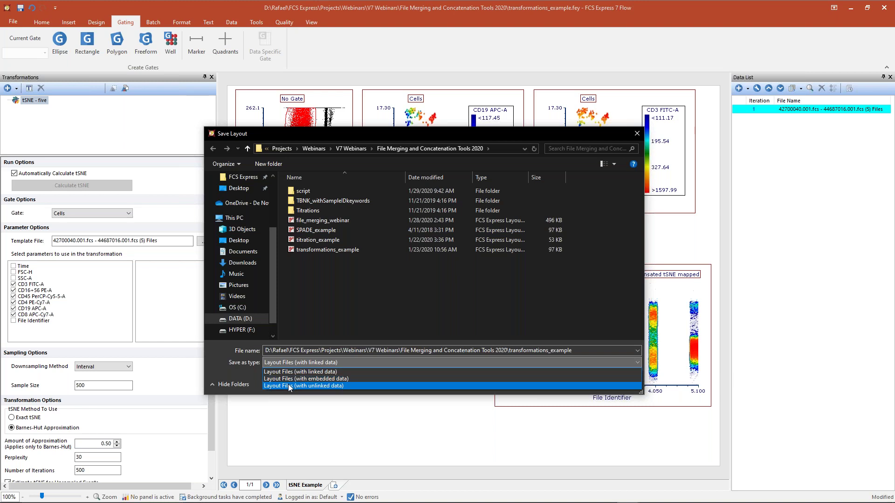
pyautogui.click(299, 386)
pyautogui.moveTo(579, 353); pyautogui.dragTo(262, 351)
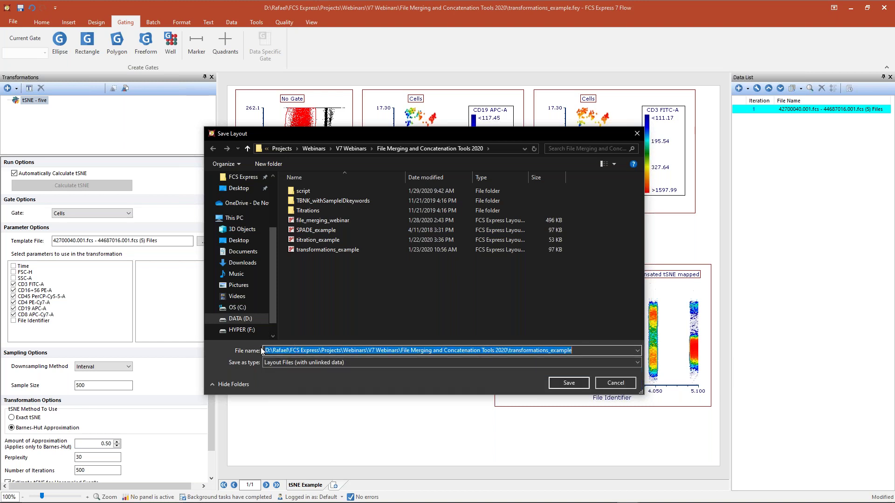
pyautogui.press('BackSpace')
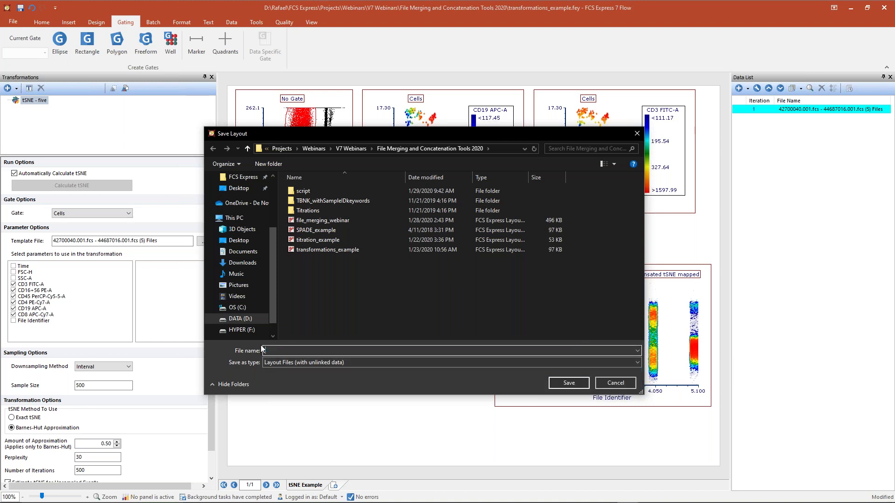
pyautogui.write('Template for tSNE')
pyautogui.click(568, 388)
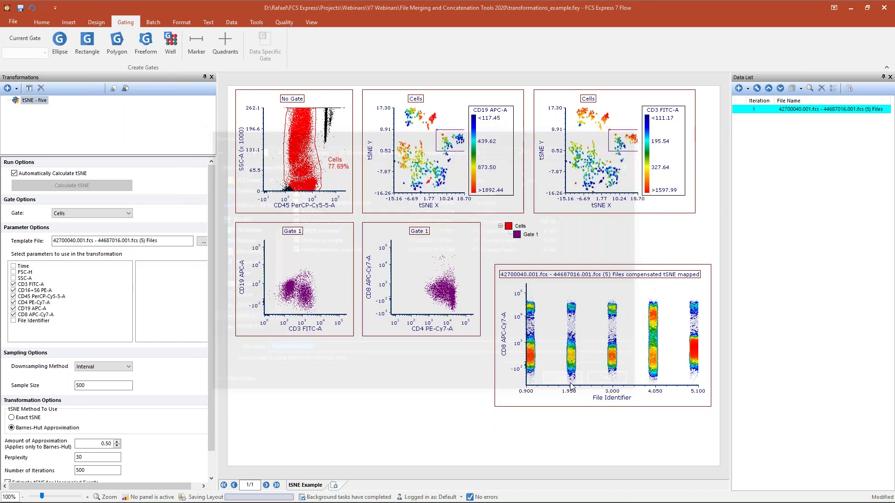
# Close the current layout and open the saved Template for tSNE.fey layout
pyautogui.click(886, 9)
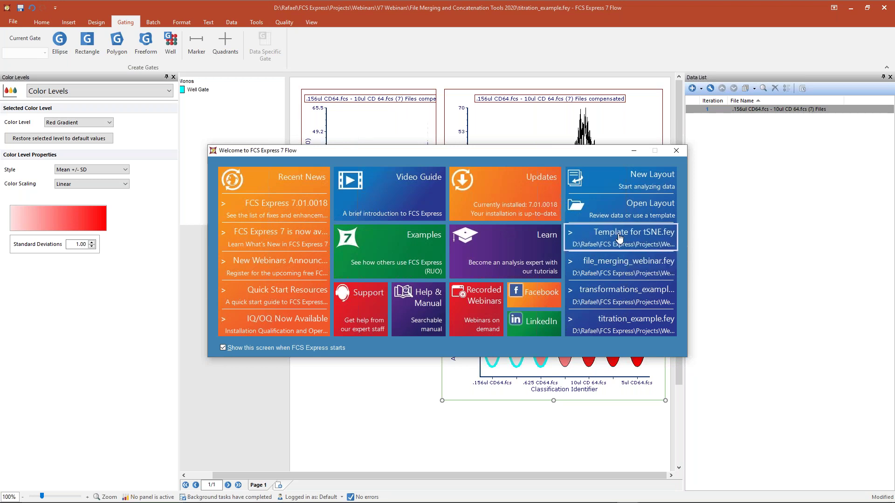
pyautogui.click(619, 238)
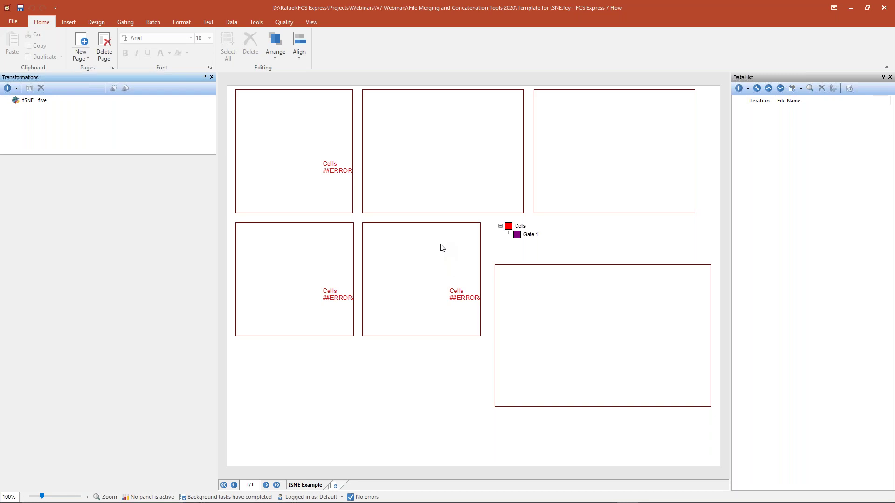
# Add all nine FCS files from the TBNK_withSampleIDkeywords folder to the Data List as one merged file
pyautogui.click(748, 89)
pyautogui.click(764, 100)
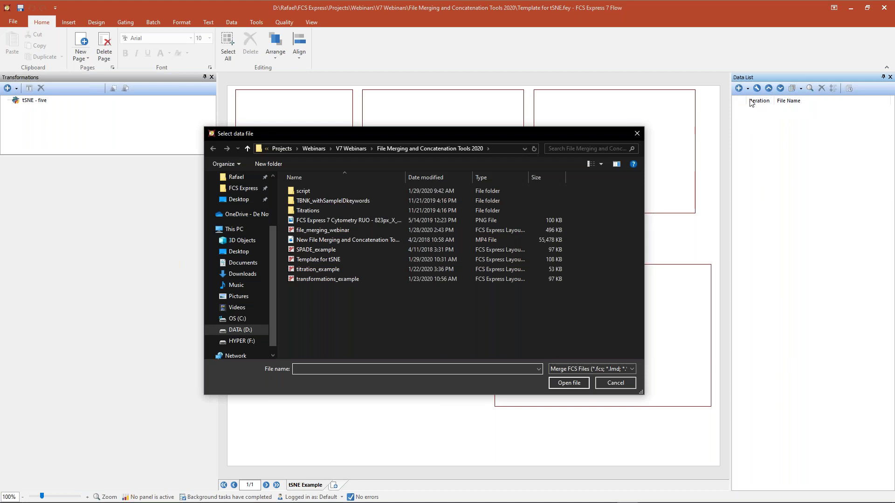
pyautogui.doubleClick(323, 201)
pyautogui.click(323, 192)
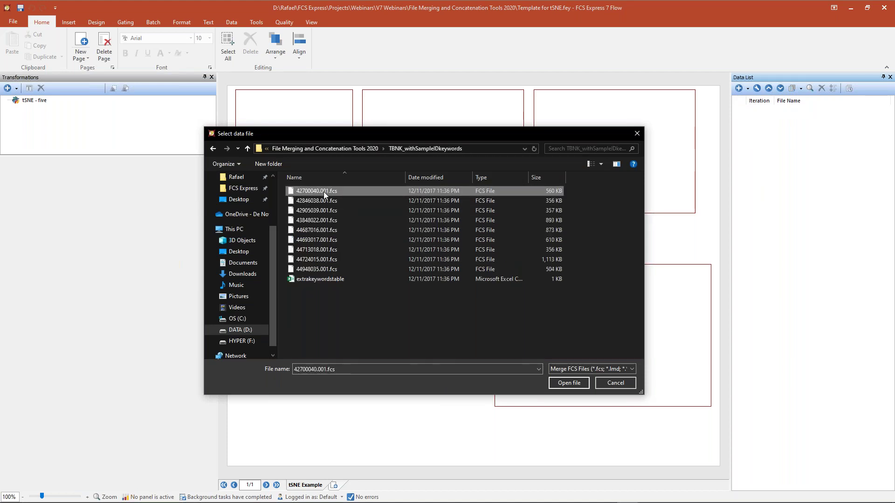
pyautogui.keyDown('shift'); pyautogui.click(320, 272); pyautogui.keyUp('shift')
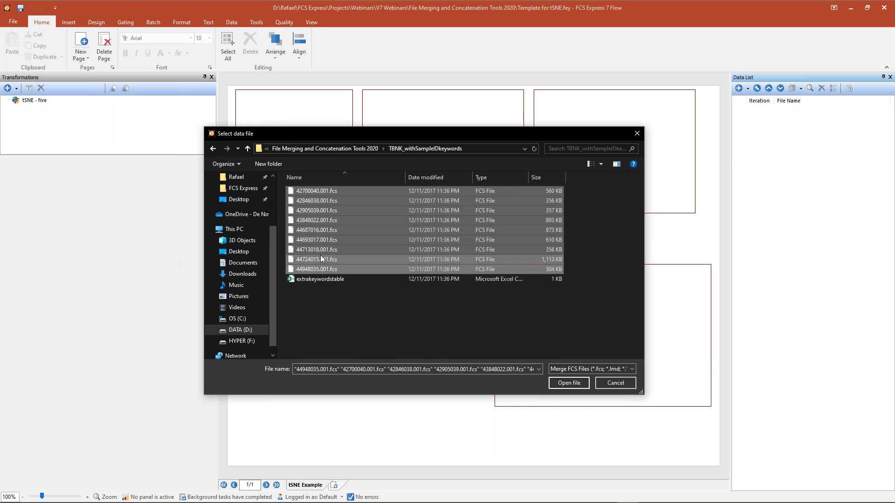
pyautogui.click(569, 383)
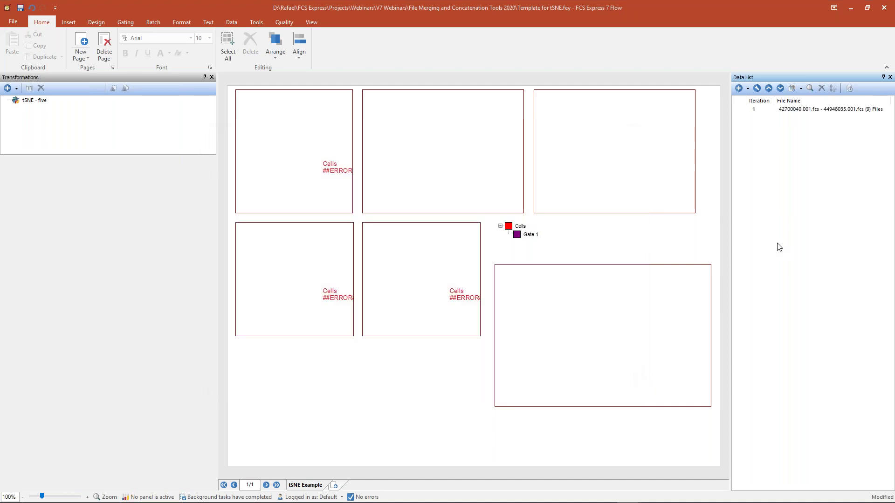
# Load the merged nine-file data into the template by changing the base overlay on all objects to the selected file
pyautogui.click(871, 112)
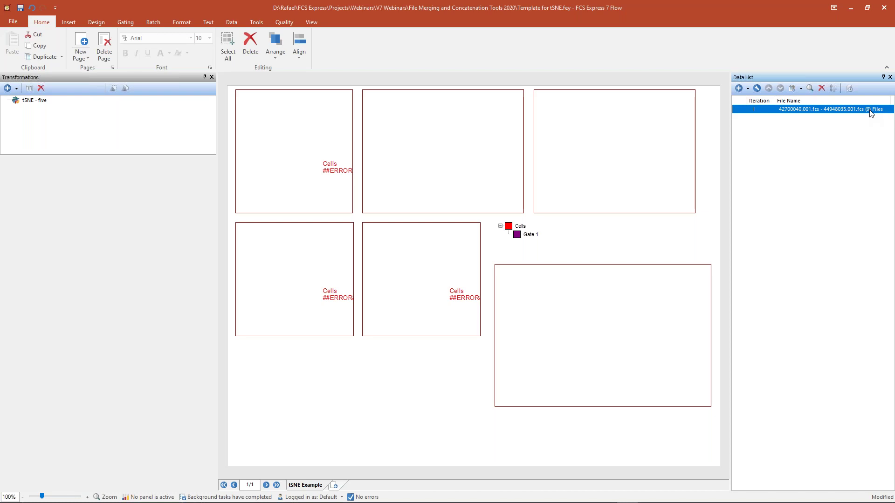
pyautogui.doubleClick(806, 110)
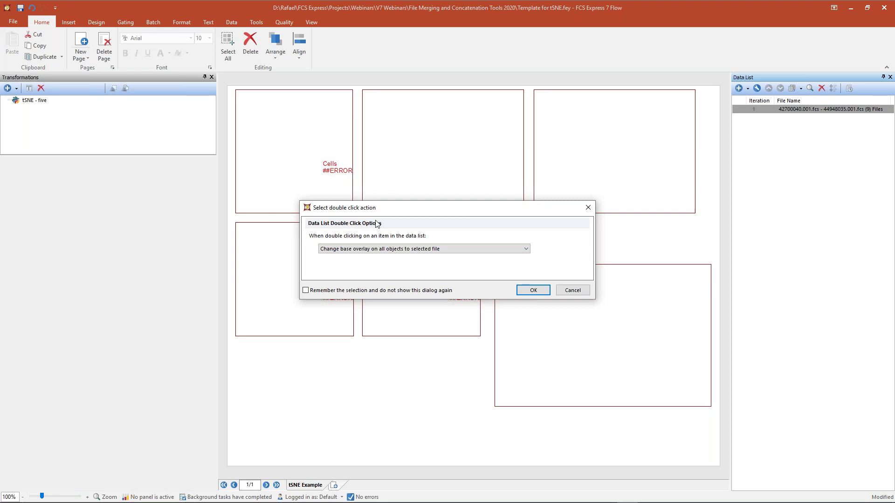
pyautogui.click(527, 250)
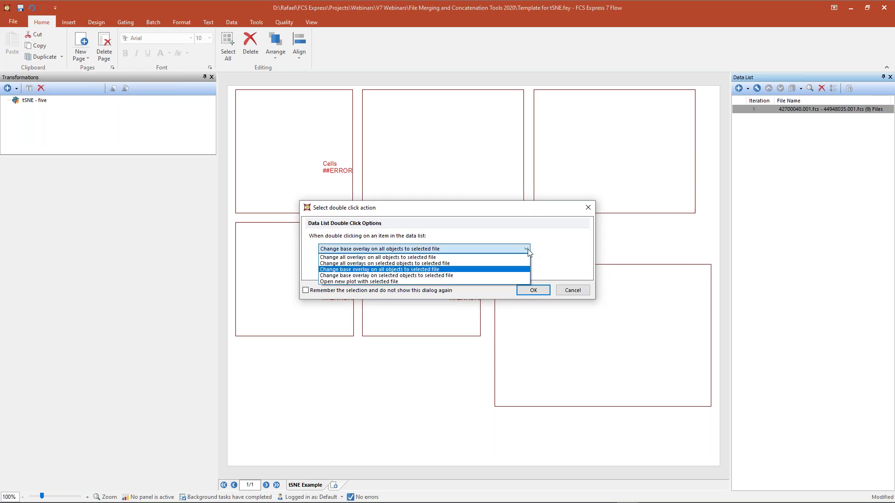
pyautogui.click(528, 251)
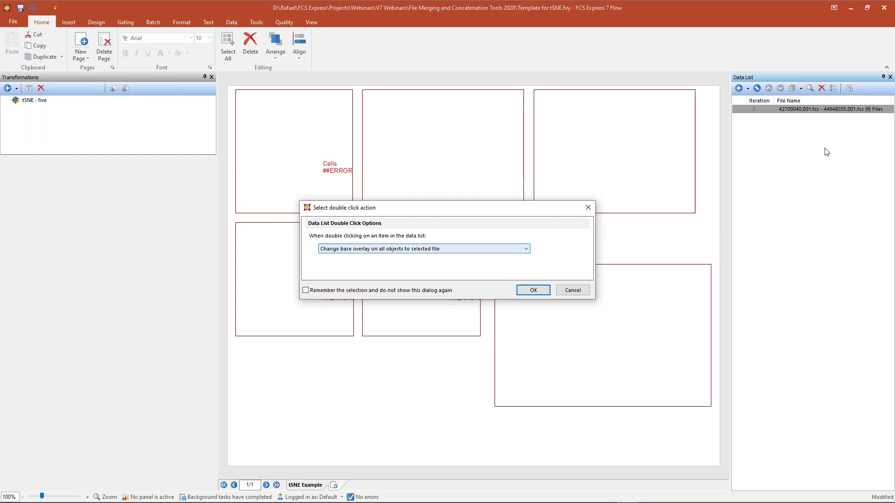
pyautogui.click(535, 291)
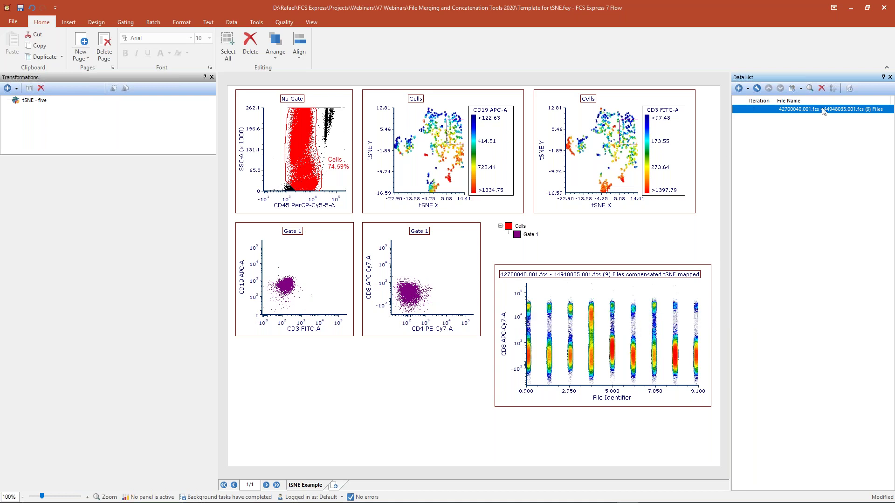
# Review the tSNE - five settings and add a new tSNE transformation named tSNE - nine
pyautogui.click(37, 101)
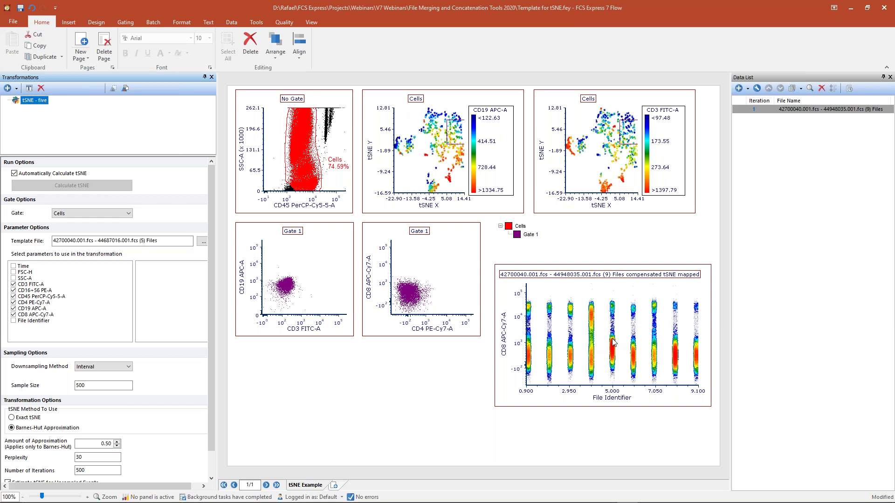
pyautogui.click(16, 88)
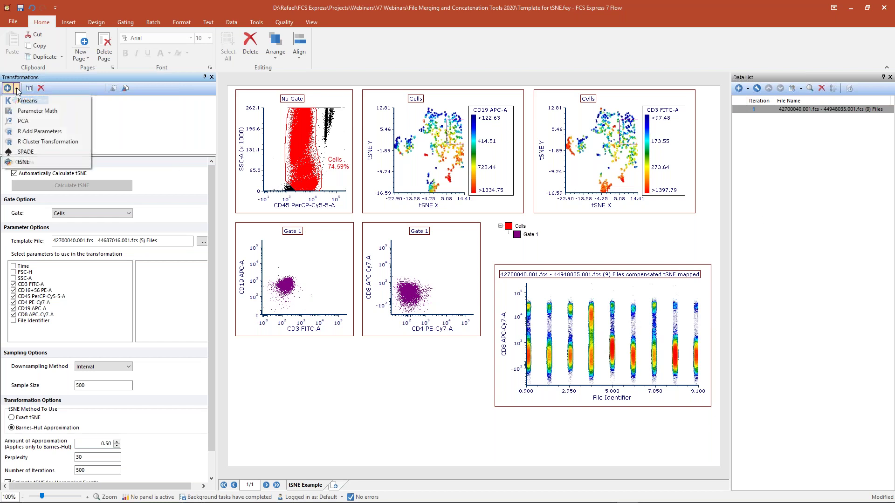
pyautogui.click(23, 163)
pyautogui.write('tSNE - nine')
pyautogui.press('Return')
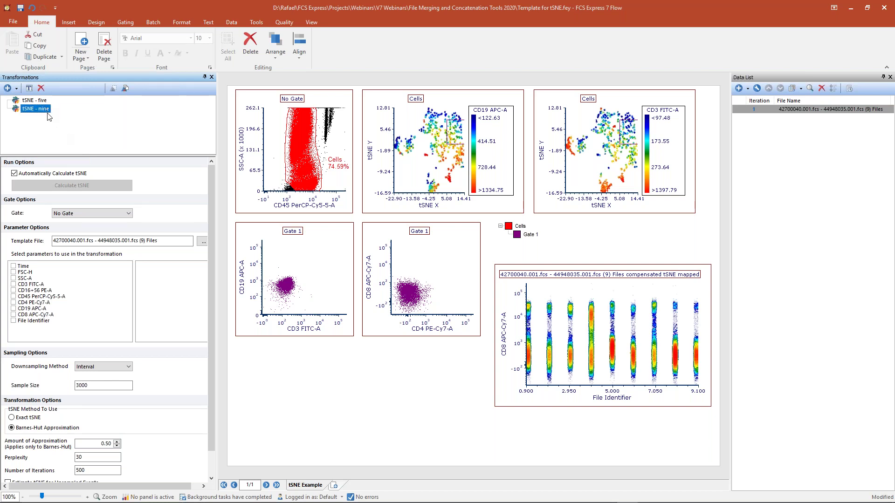
# Gate tSNE - nine on Cells and include CD3 FITC-A, CD16+56 PE-A, CD45 PerCP-Cy5-5-A, CD4 PE-Cy7-A, CD19 APC-A and CD8 APC-Cy7-A
pyautogui.click(69, 214)
pyautogui.click(68, 228)
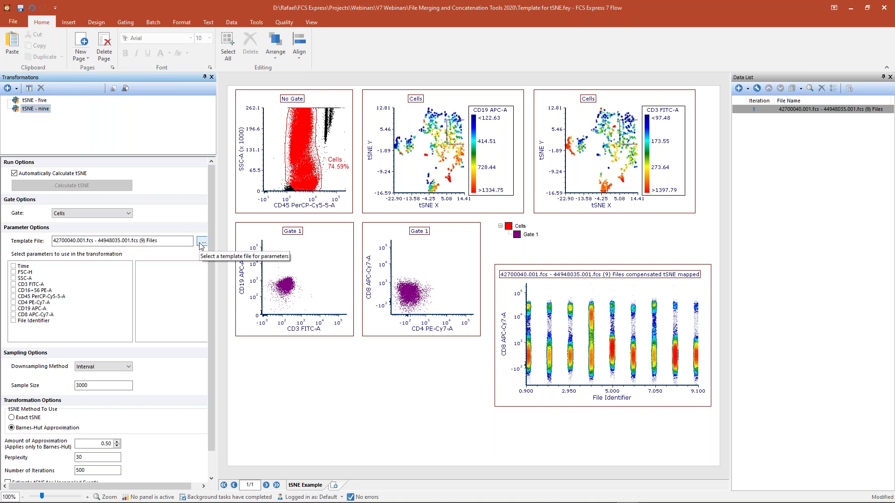
pyautogui.click(14, 284)
pyautogui.click(14, 290)
pyautogui.click(14, 296)
pyautogui.click(13, 303)
pyautogui.click(14, 308)
pyautogui.click(13, 315)
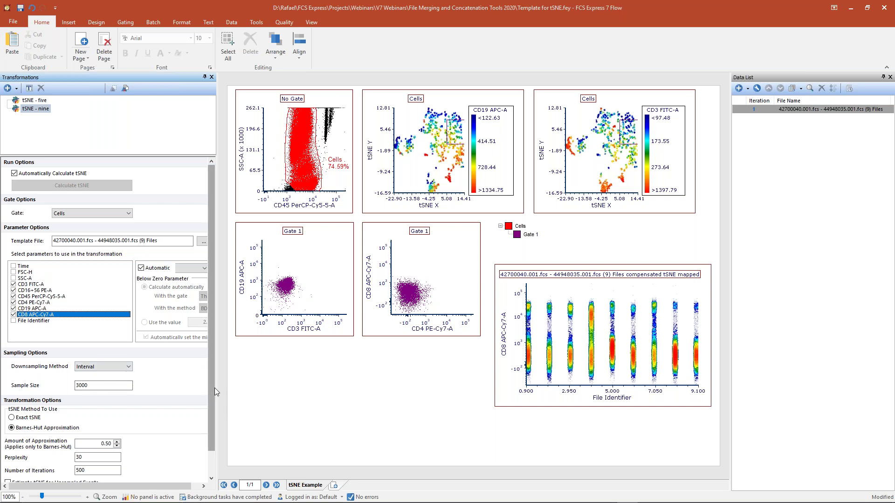
# Check the remaining tSNE - nine options and apply the transformation to all plots in the layout
pyautogui.moveTo(214, 388); pyautogui.dragTo(213, 434)
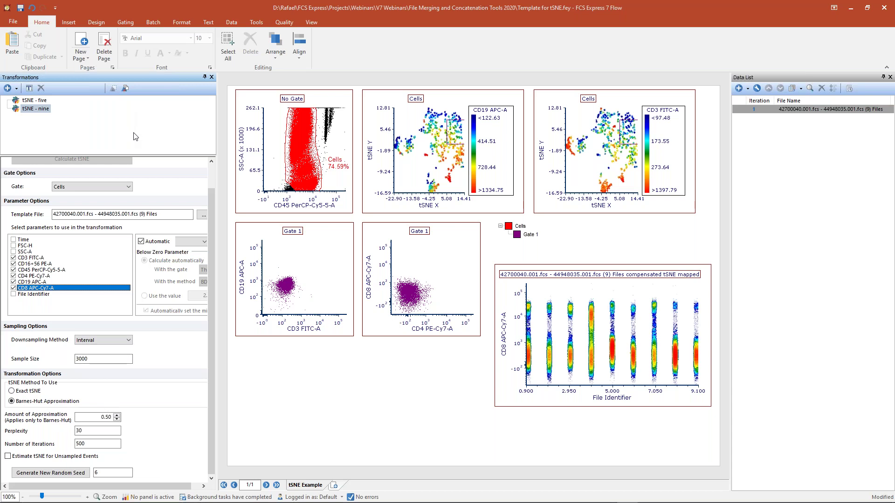
pyautogui.click(37, 110)
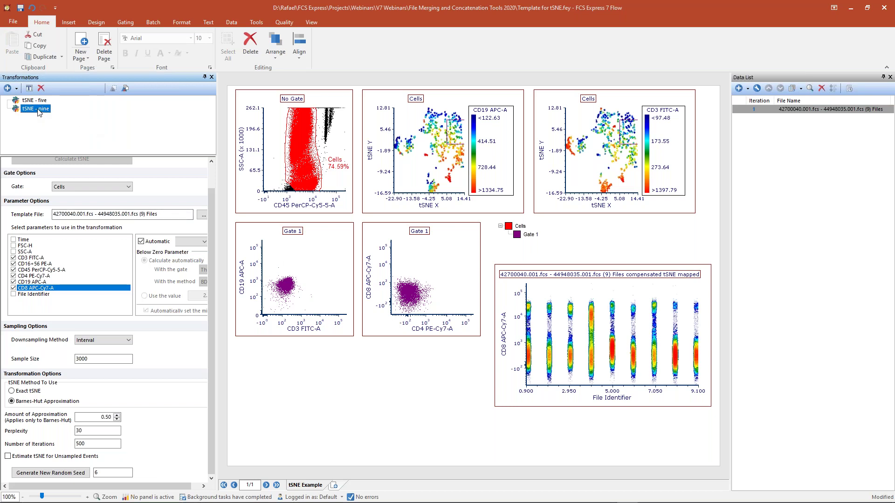
pyautogui.click(125, 89)
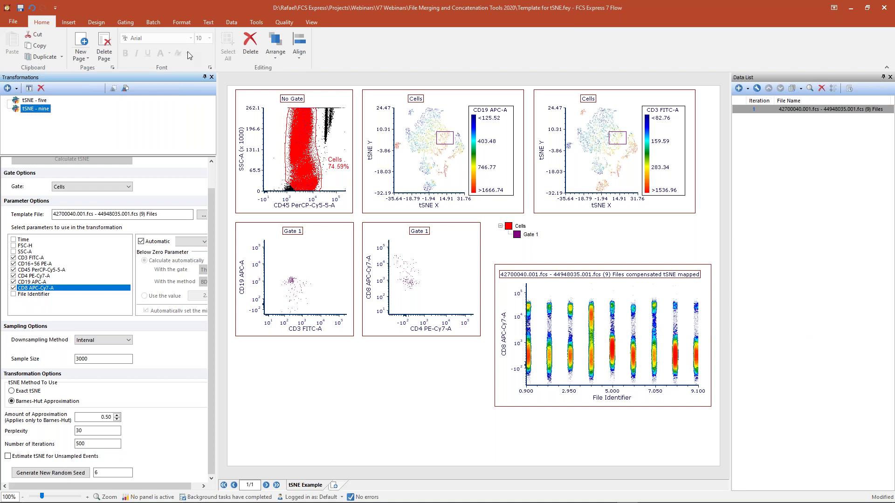
# Create rectangle gate Gate 2 under Cells around the lower CD8 APC-Cy7-A populations of all files in the File Identifier density plot
pyautogui.click(126, 22)
pyautogui.click(98, 32)
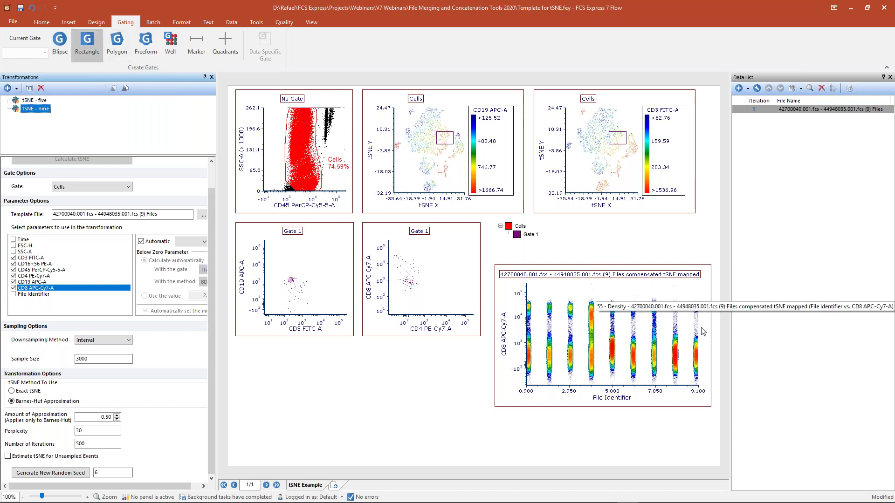
pyautogui.moveTo(702, 328); pyautogui.dragTo(527, 380)
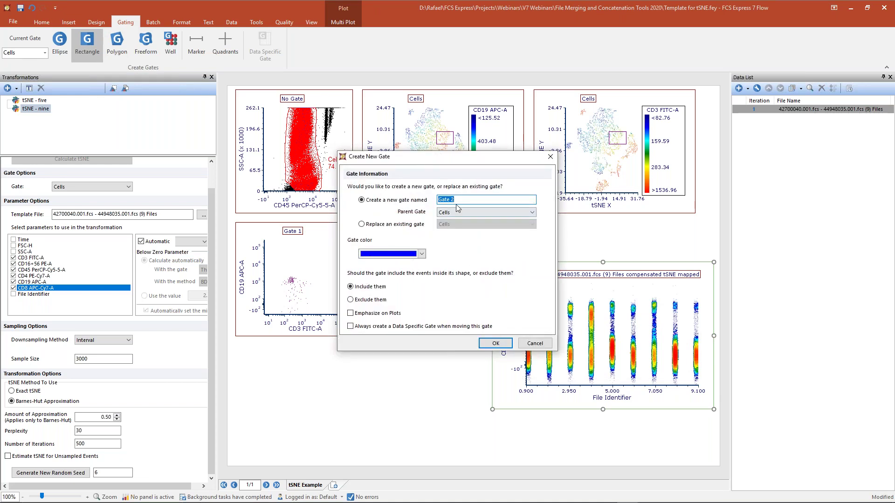
pyautogui.click(495, 344)
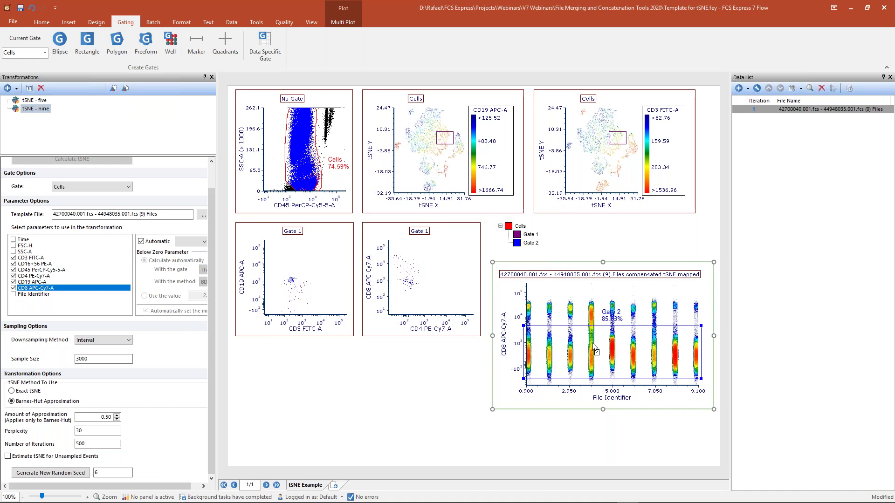
# Apply Gate 2 to the CD3 FITC-A tSNE plot and move Gate 1 to a lower tSNE X region of the map
pyautogui.moveTo(579, 342); pyautogui.dragTo(615, 149)
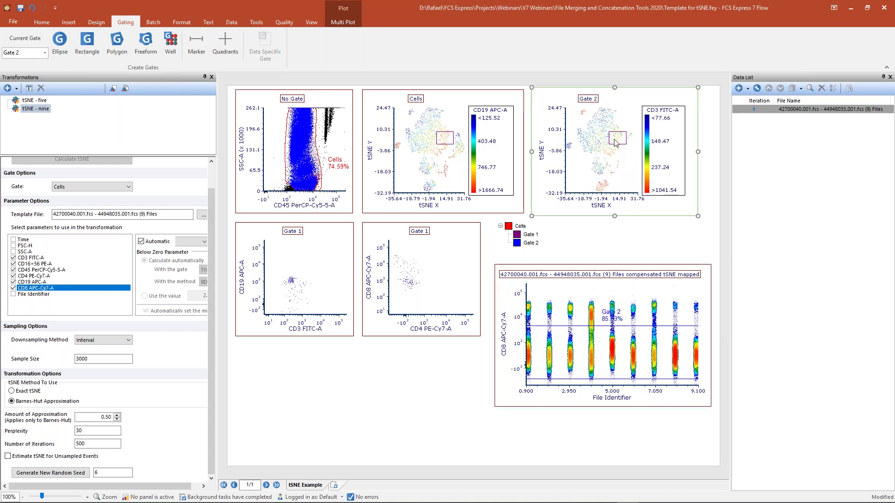
pyautogui.moveTo(615, 141); pyautogui.dragTo(593, 140)
# Shrink Gate 2 to only some of the files in the File Identifier density plot and move it over other files' populations
pyautogui.click(552, 340)
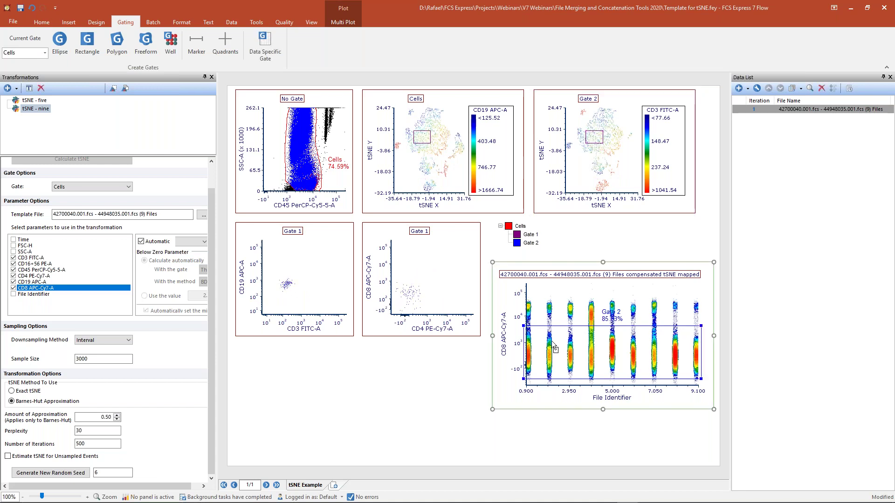
pyautogui.moveTo(521, 325); pyautogui.dragTo(624, 337)
pyautogui.moveTo(660, 362); pyautogui.dragTo(588, 325)
pyautogui.moveTo(578, 375); pyautogui.dragTo(661, 321)
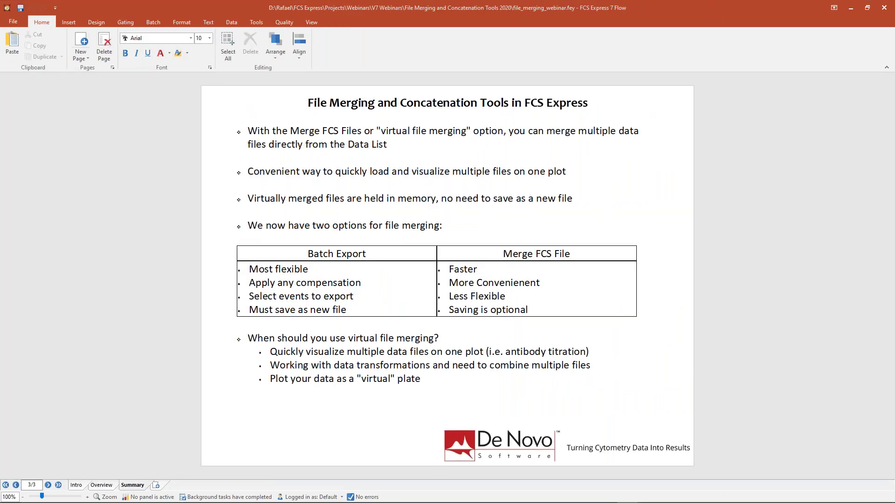
# Show the Summary page of the file_merging_webinar layout
pyautogui.click(132, 485)
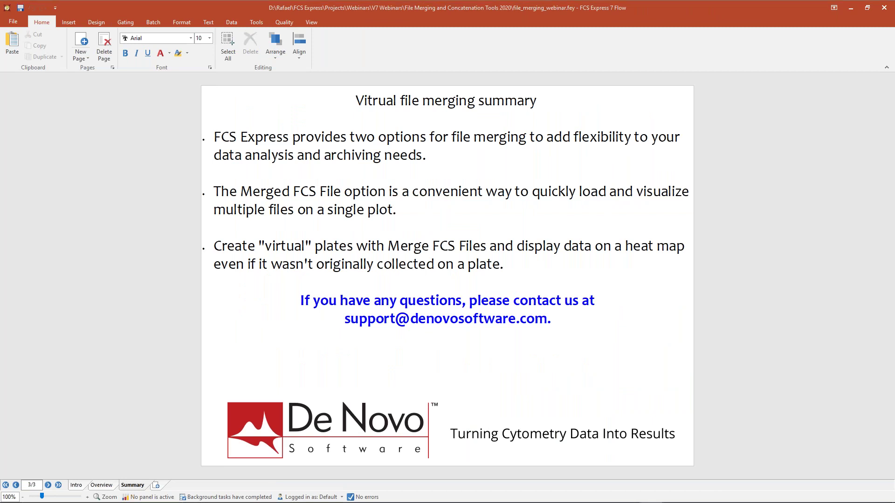